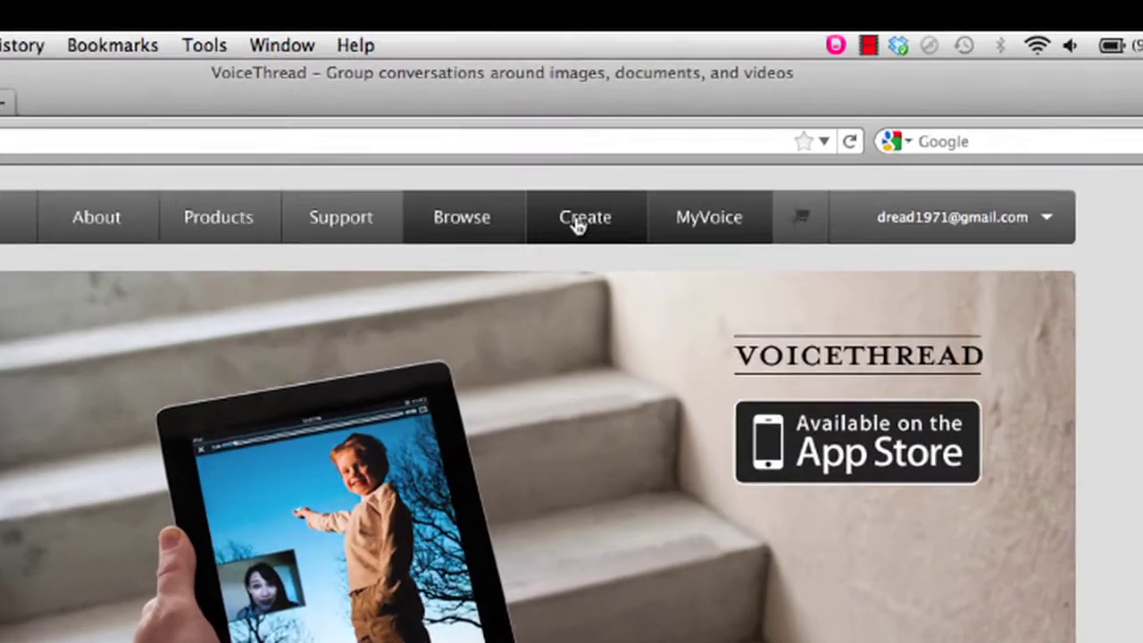
Step: Begin a new VoiceThread from Create in the top navigation bar
click(578, 225)
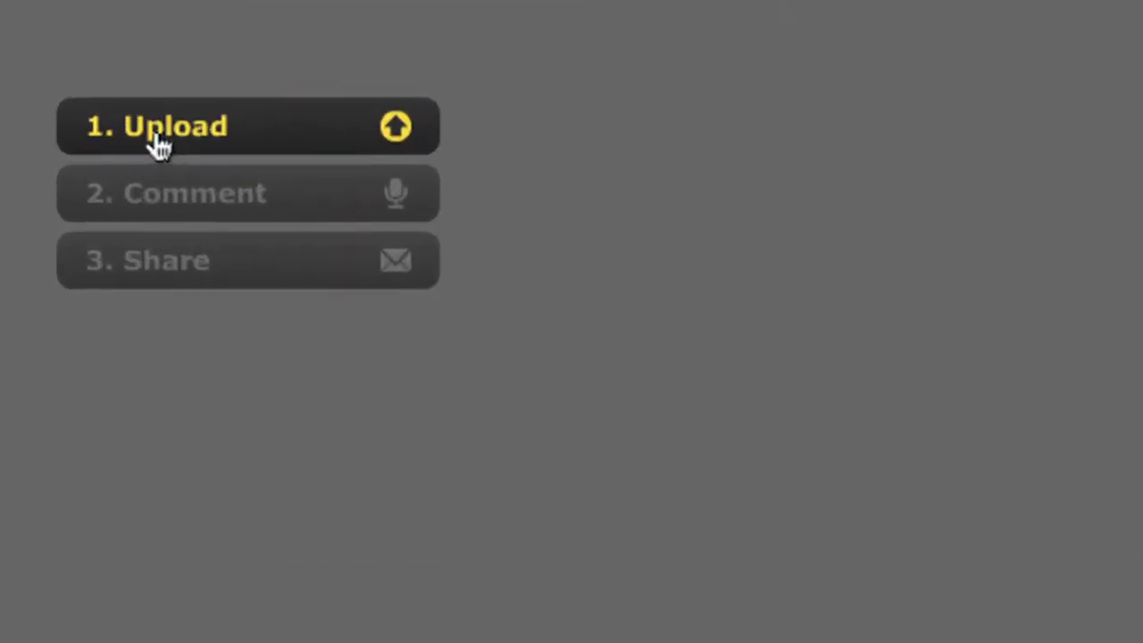
Step: Open the Upload options and choose to add a file from a URL
click(159, 145)
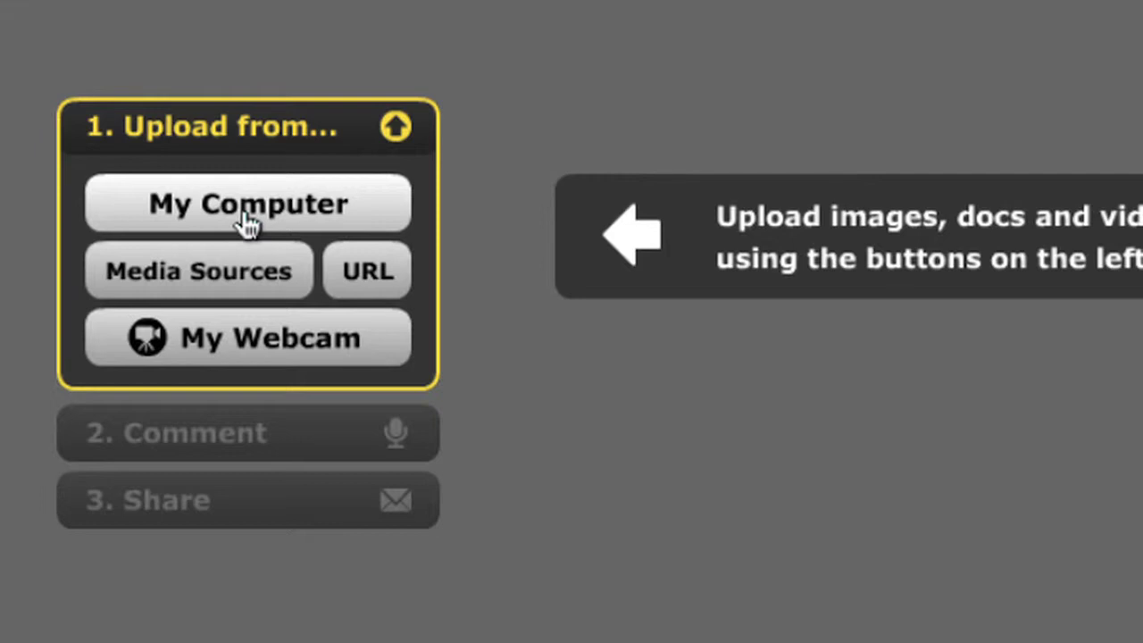
click(380, 293)
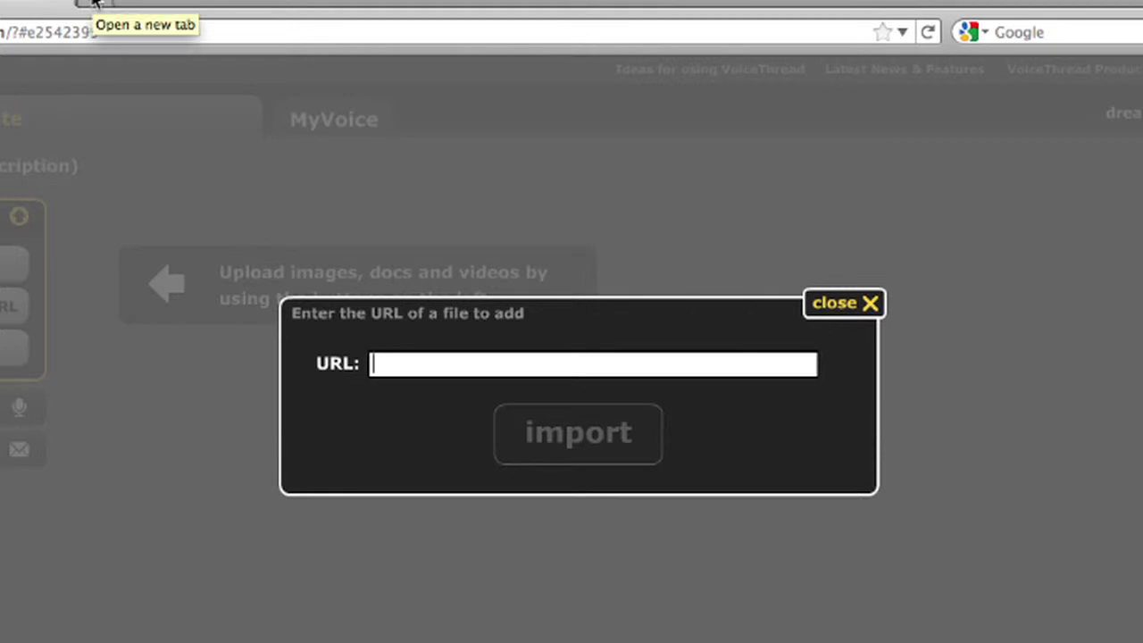
Step: Search Google for 'southampton' in a new browser tab
click(97, 1)
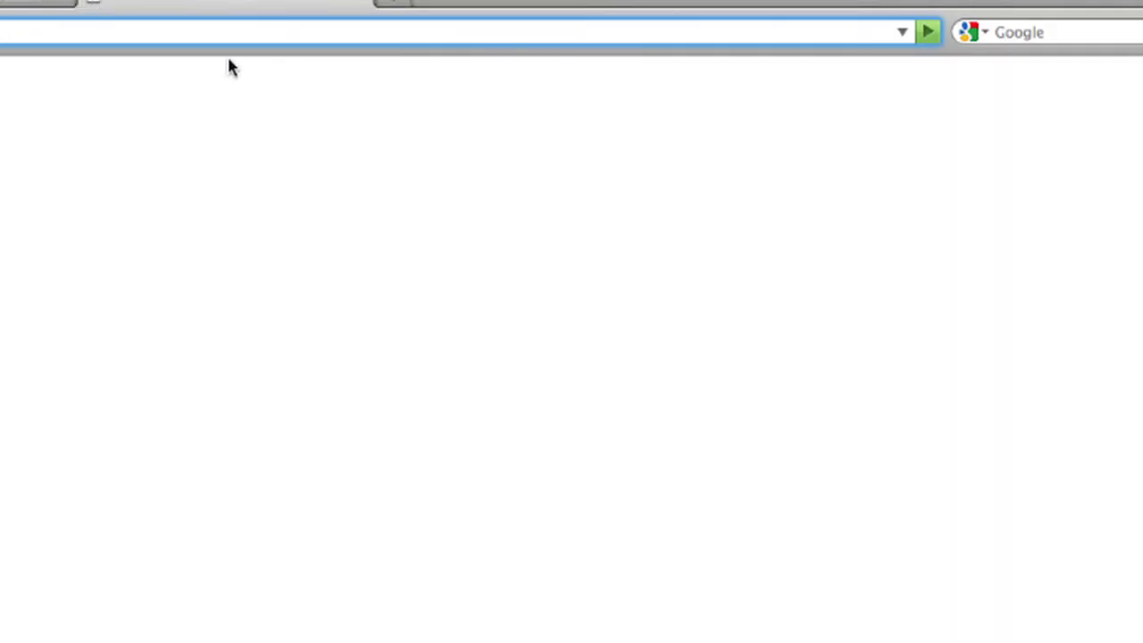
click(1029, 33)
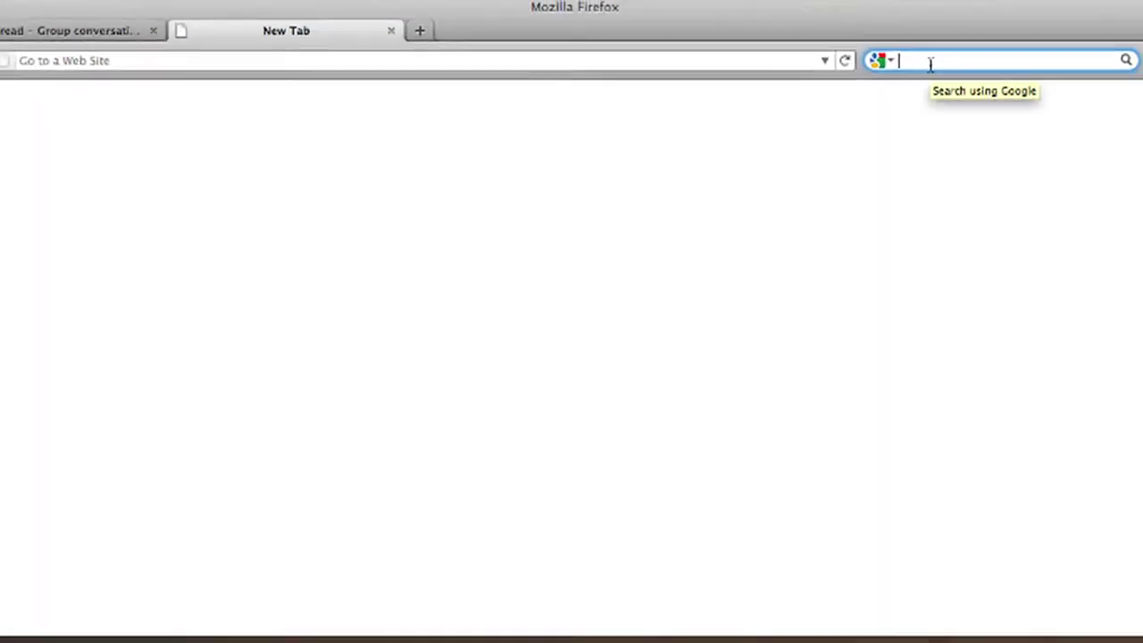
text(sduthampton)
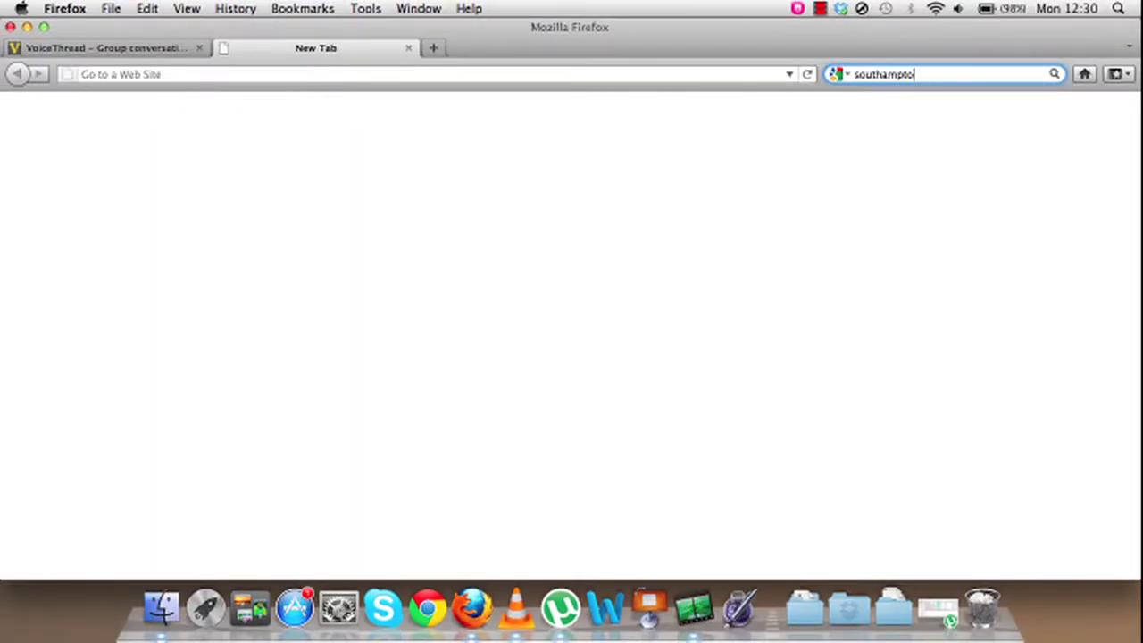
key(Return)
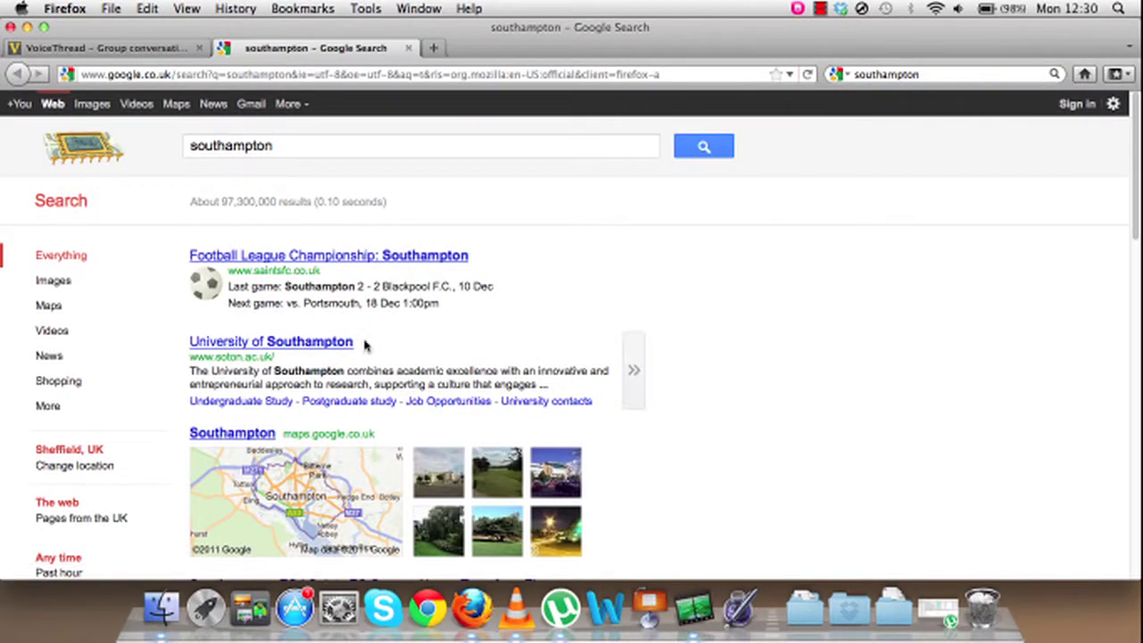
Step: Open the Southampton map image, southampton_map1.jpg, from the Images results and show its options
click(61, 283)
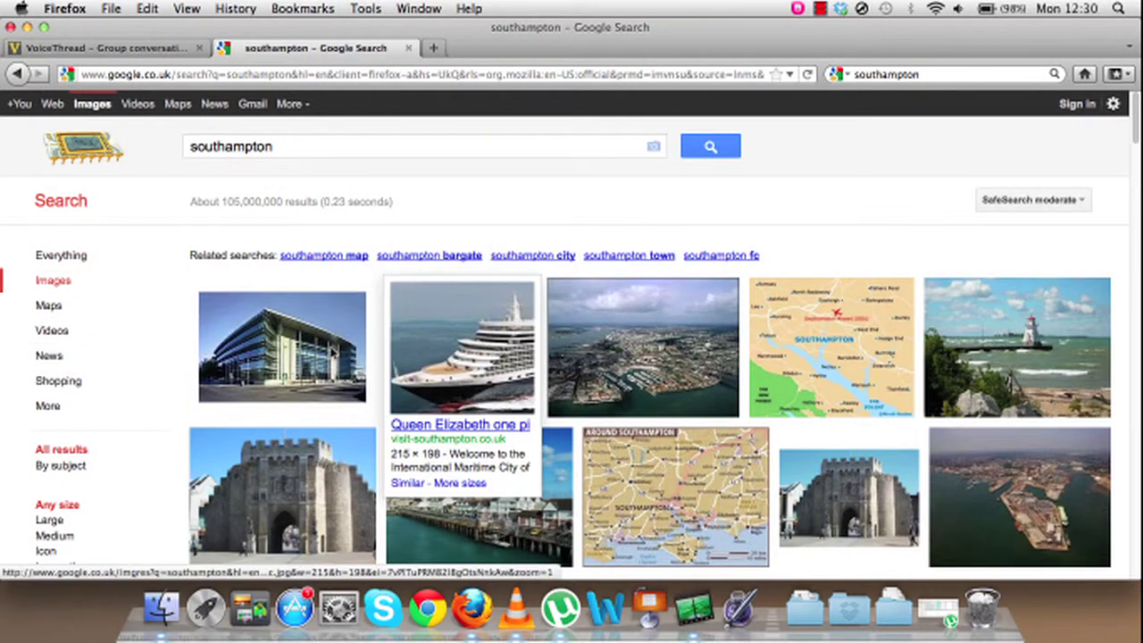
scroll(840, 349, down, 2)
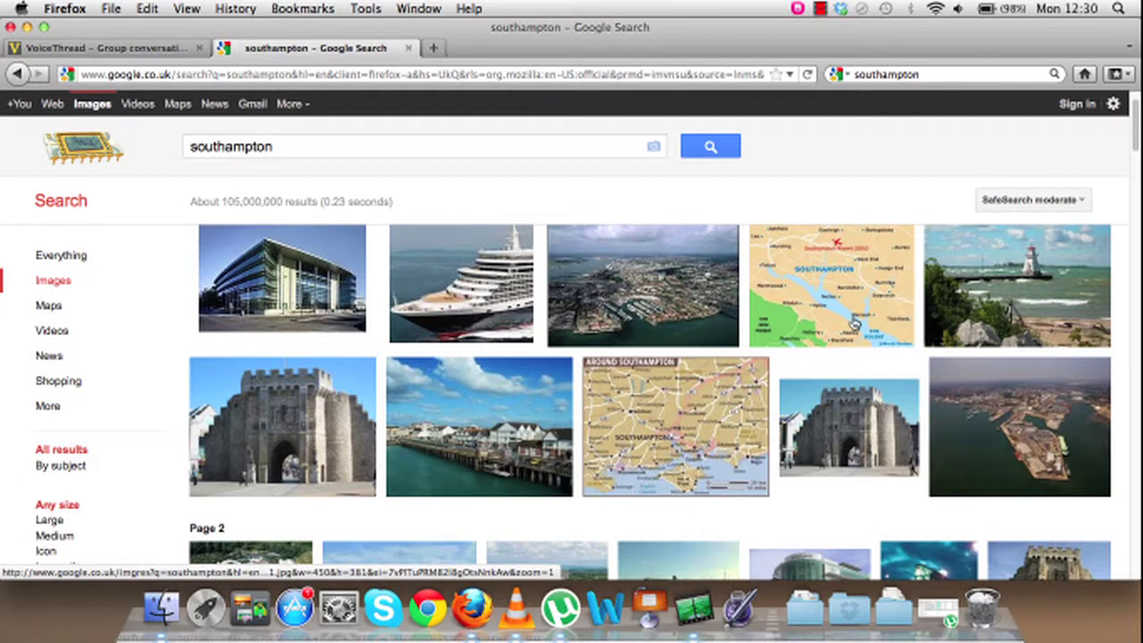
scroll(854, 324, down, 1)
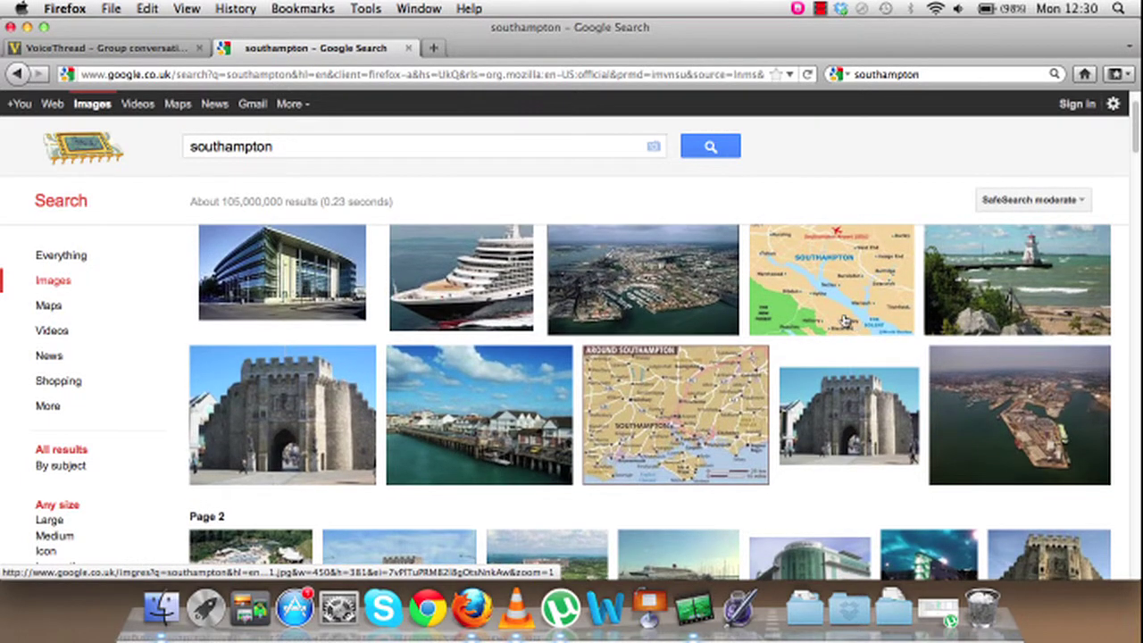
mouse_move(815, 282)
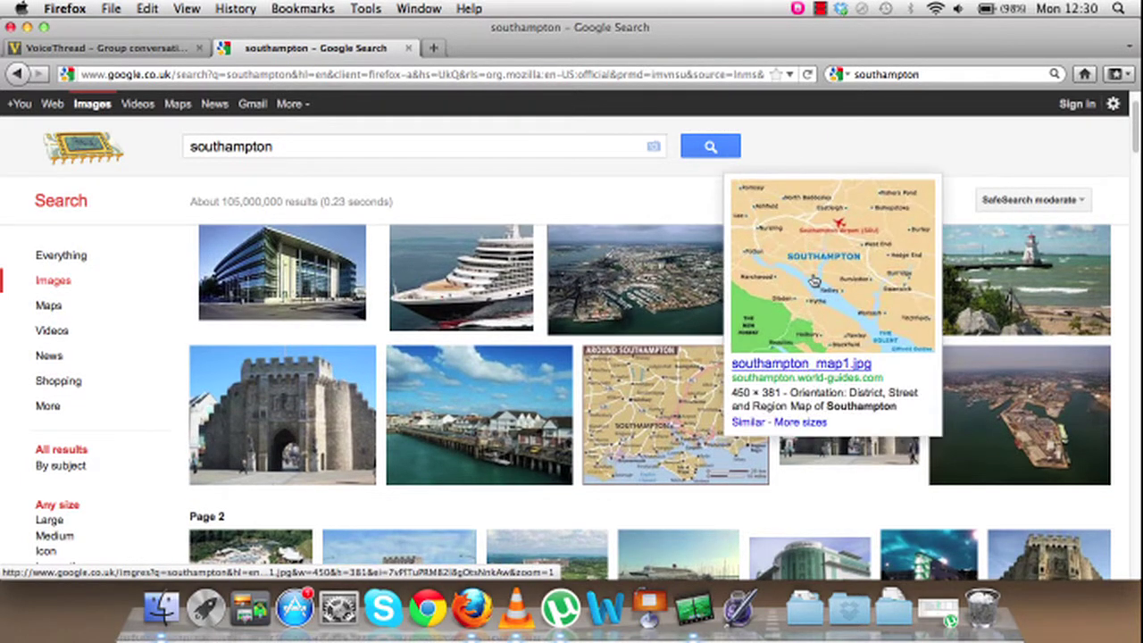
click(815, 282)
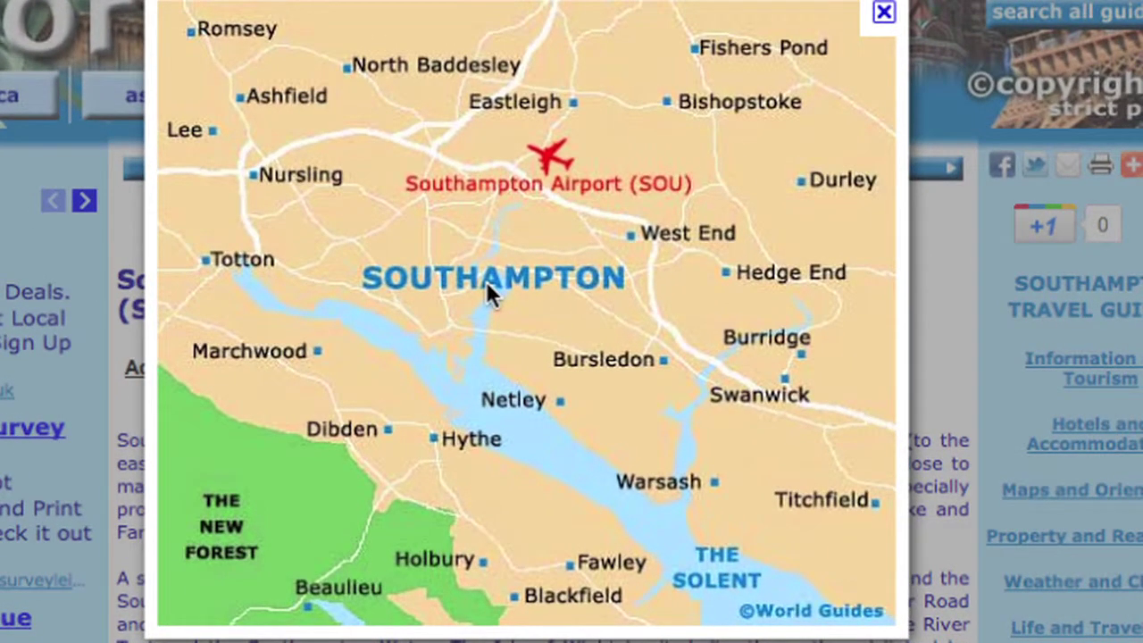
right_click(496, 302)
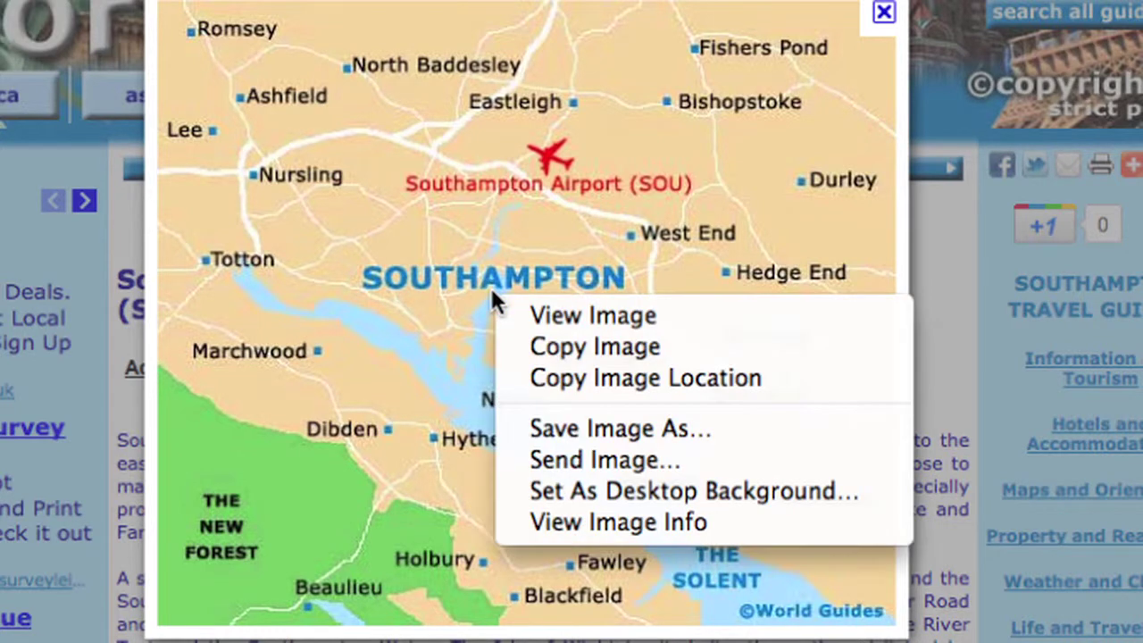
Step: Copy the map image's address and import it into the thread by URL
click(588, 380)
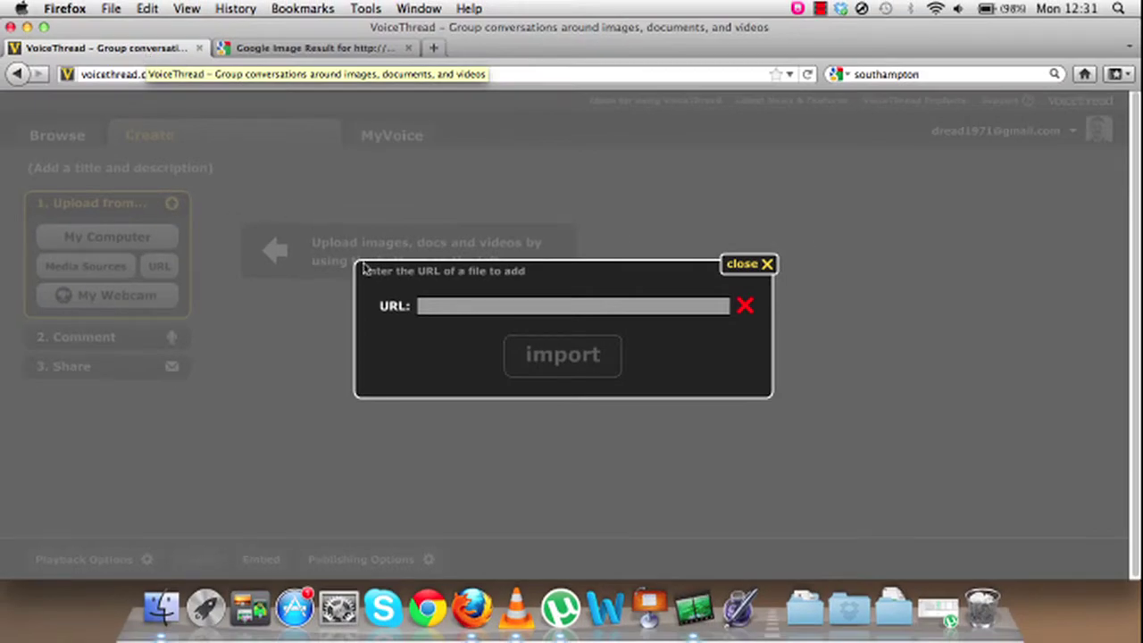
click(420, 306)
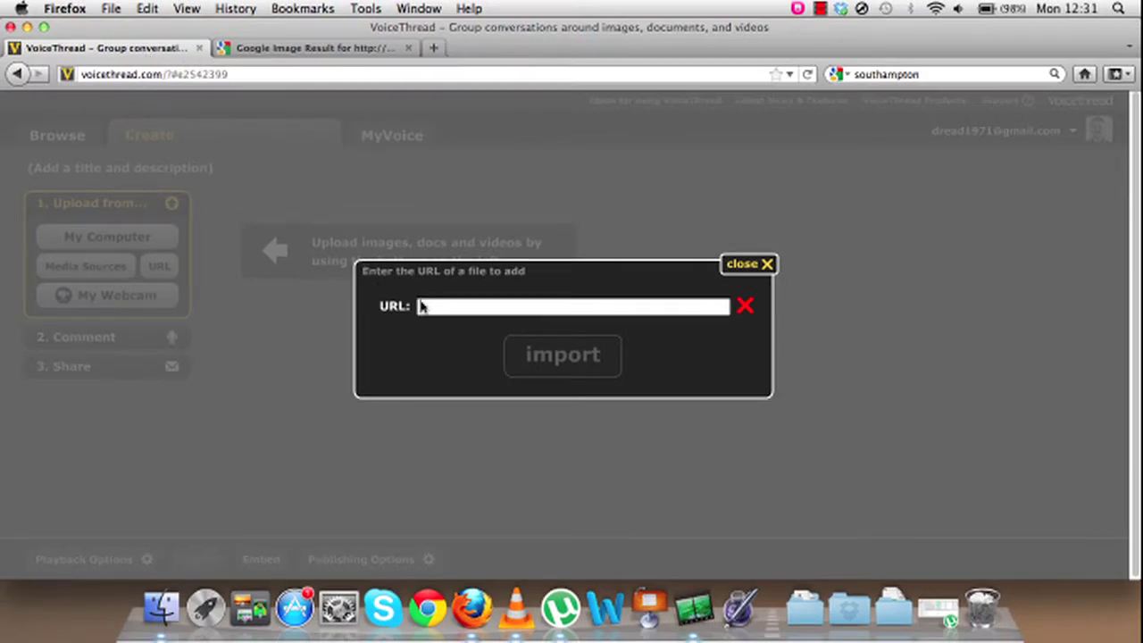
key(super+v)
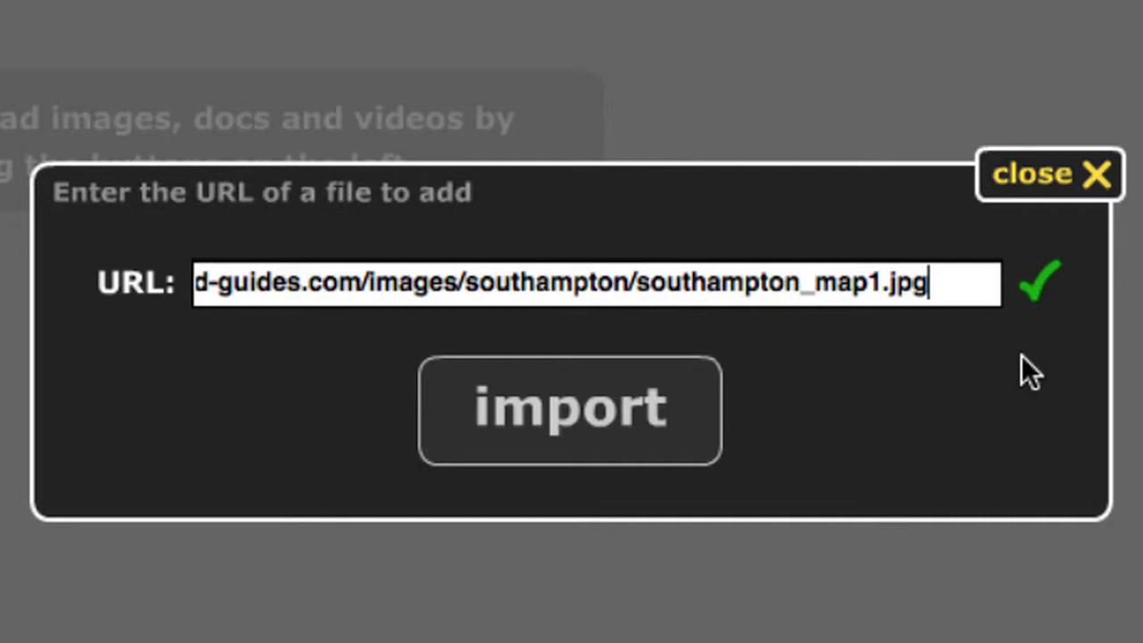
click(625, 441)
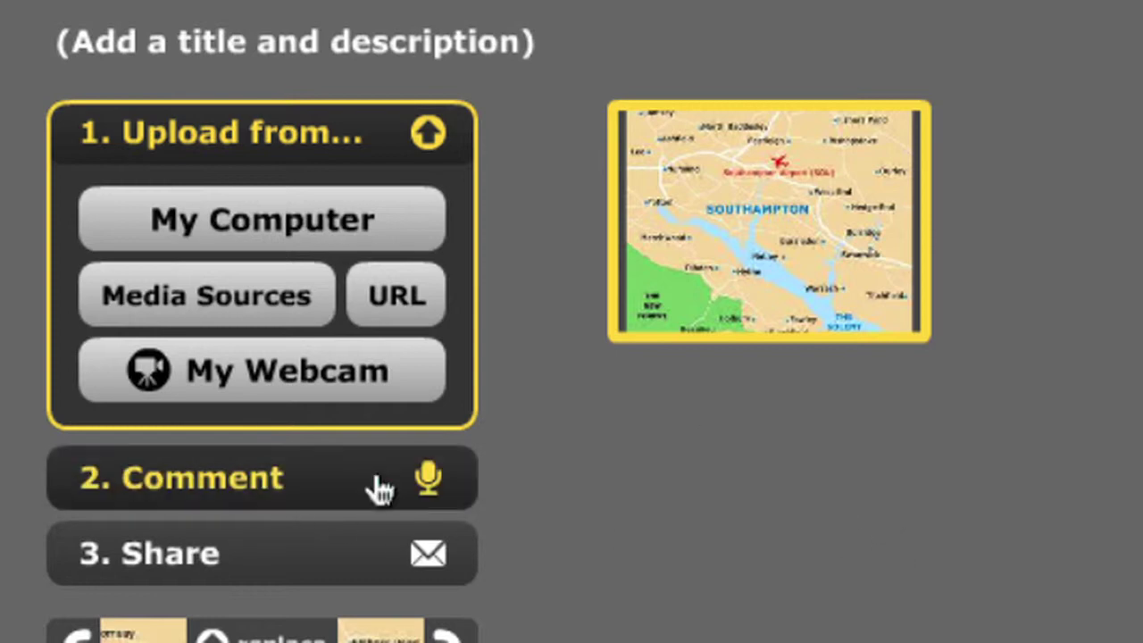
Step: Switch to the Comment step, briefly play the thread, and return to the map slide
click(251, 505)
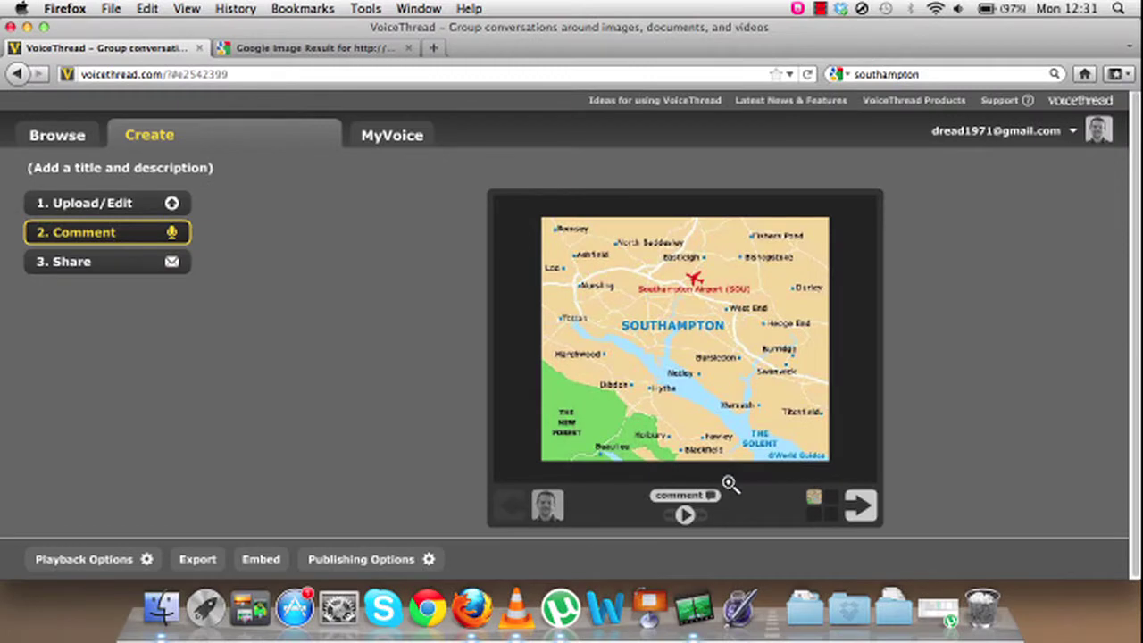
click(685, 515)
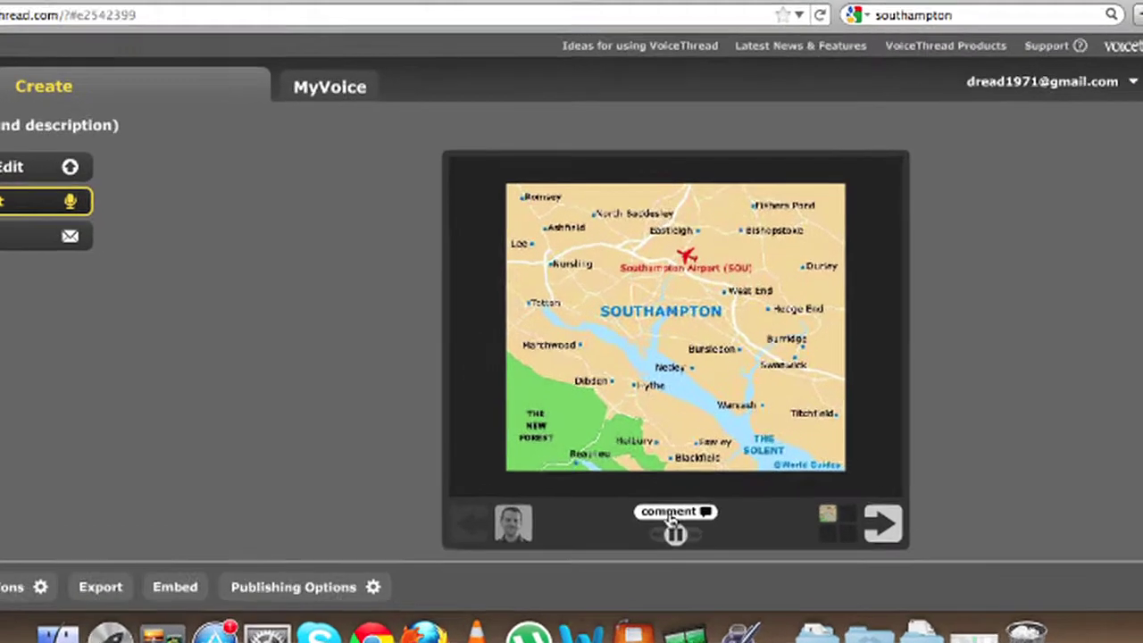
click(678, 496)
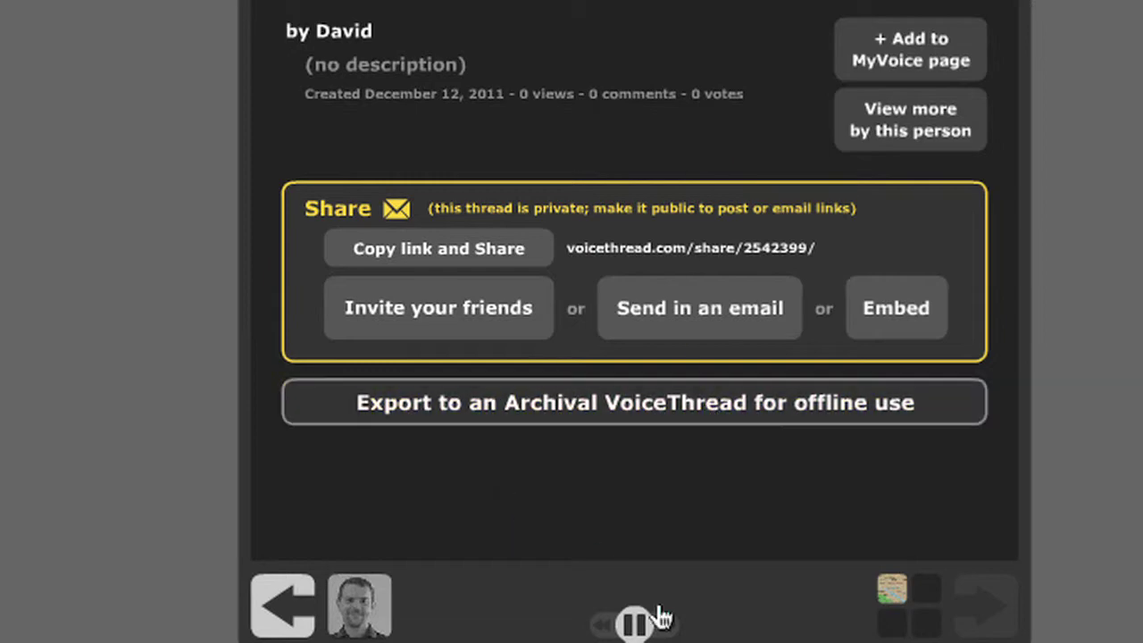
click(636, 625)
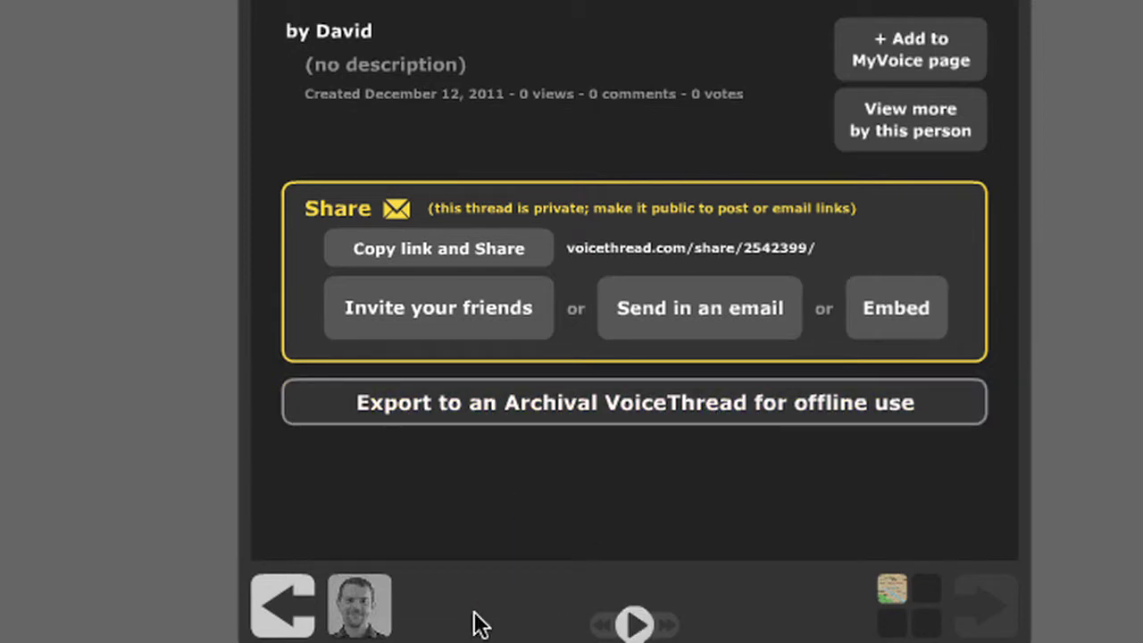
click(272, 618)
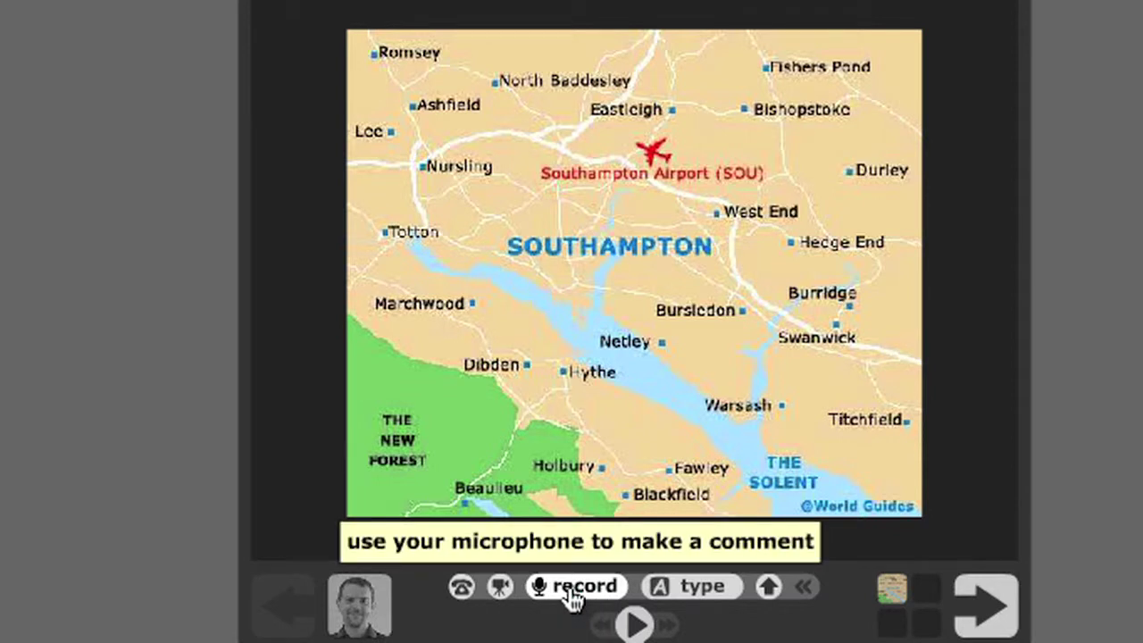
Step: Save the text comment 'this is my hometown, located in the South of England', then start recording
click(682, 597)
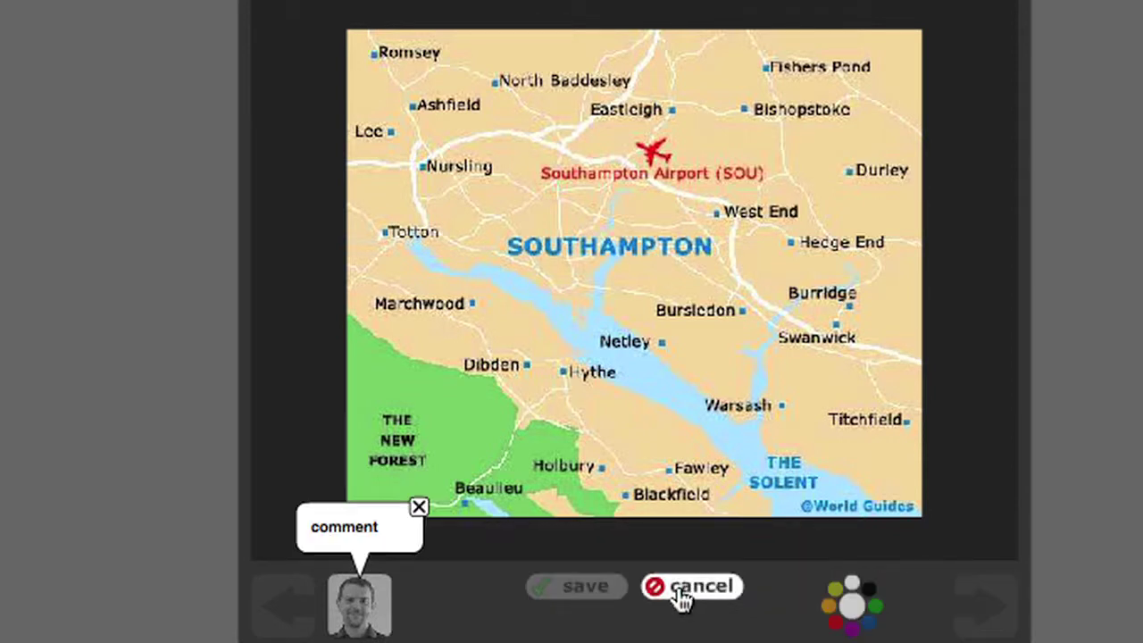
drag(378, 526, 276, 539)
text(th;is)
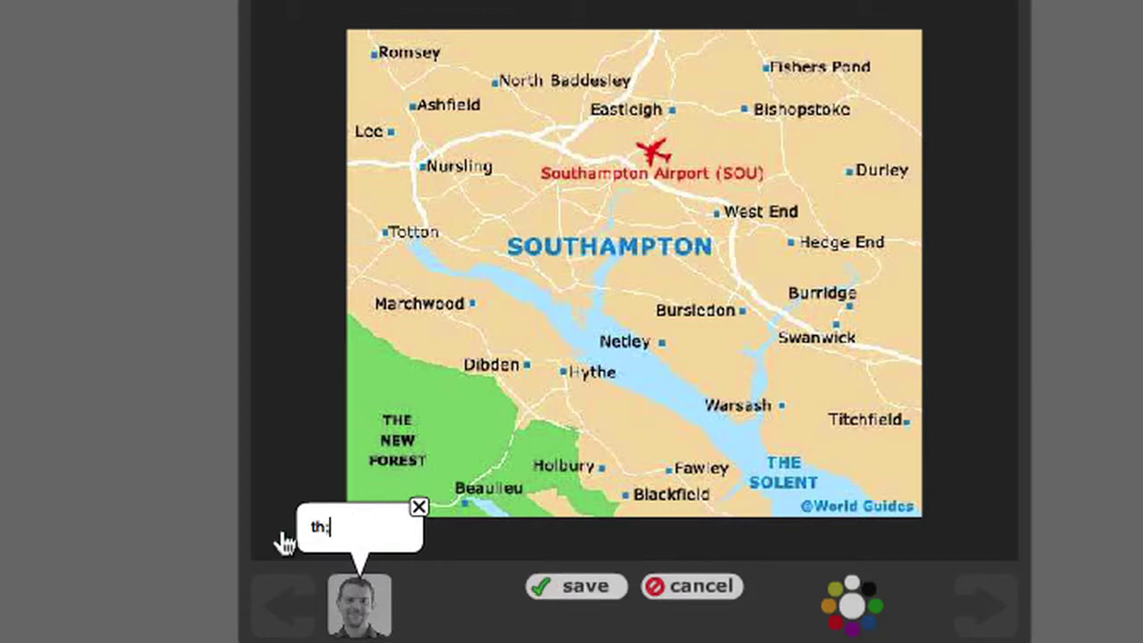
key(BackSpace)
key(BackSpace)
key(BackSpace)
text(is is my hom)
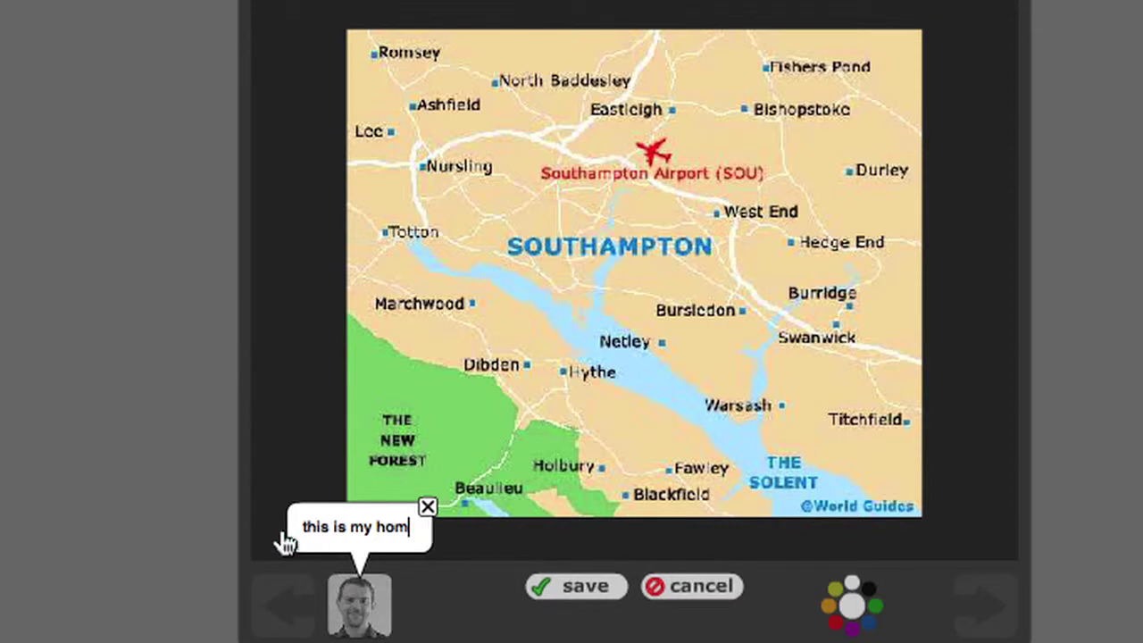
text(etown, located )
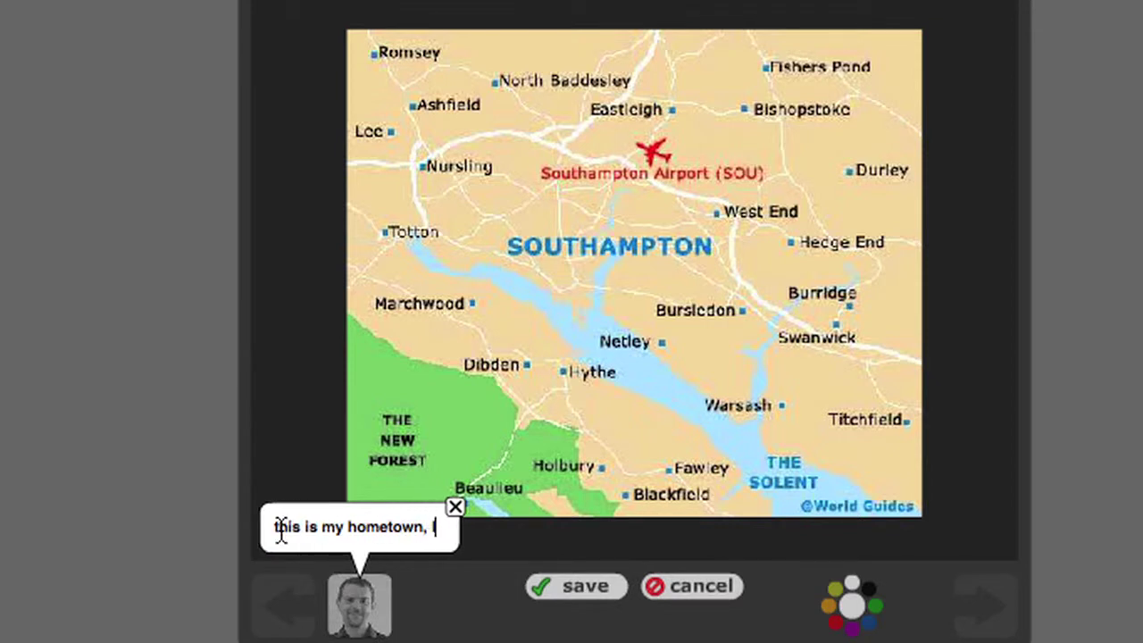
text(in te)
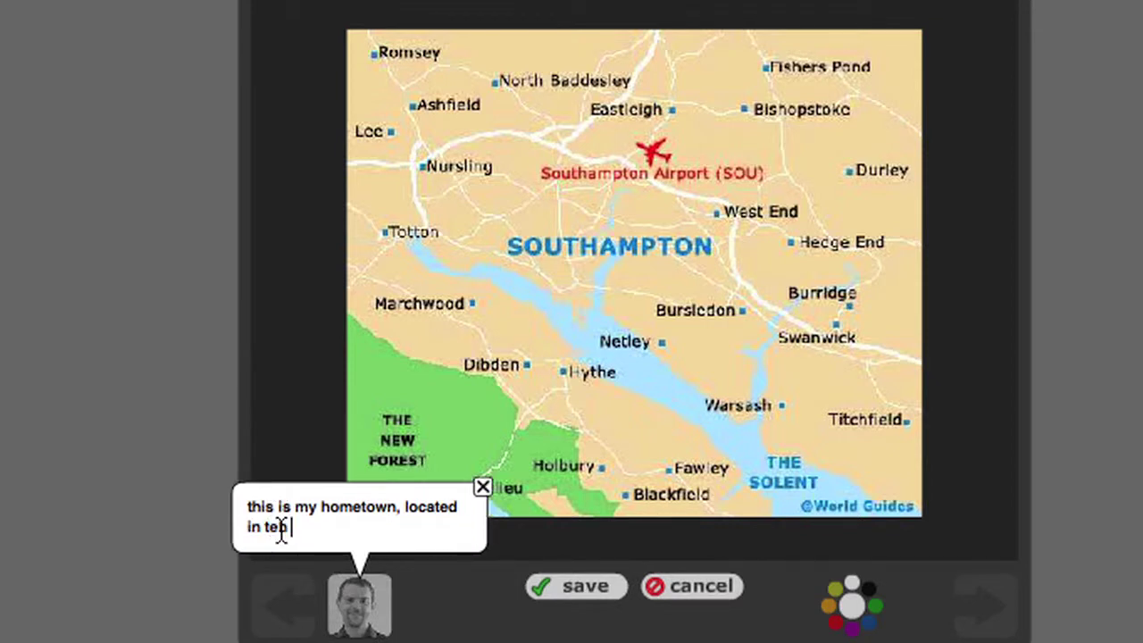
text(e kSo)
key(BackSpace)
key(BackSpace)
key(BackSpace)
text(South of England)
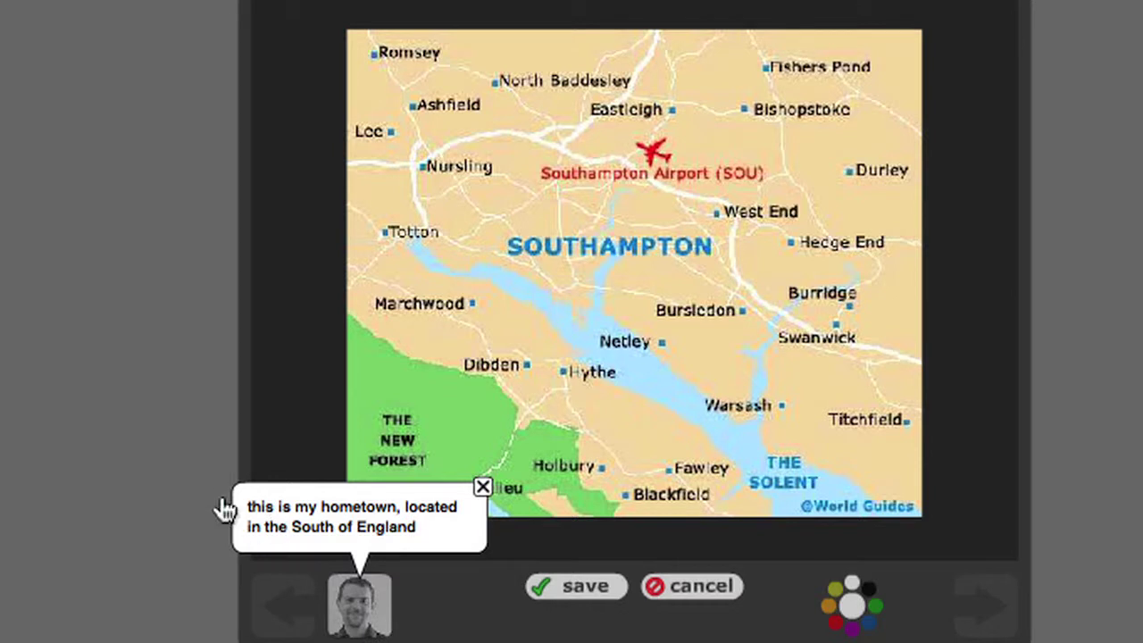
click(576, 596)
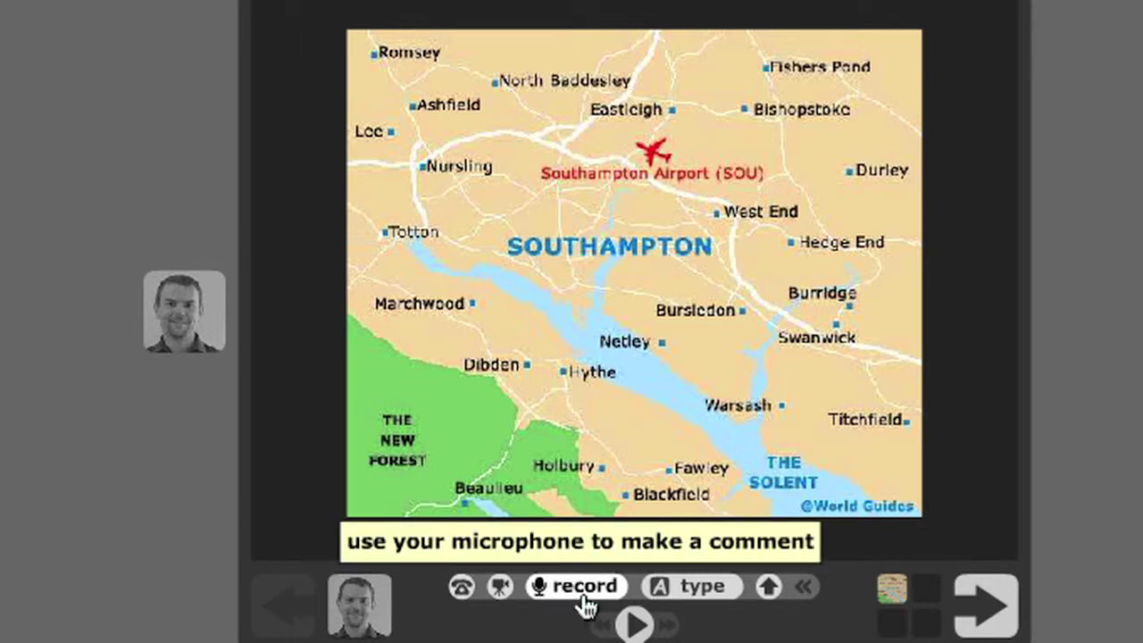
click(584, 597)
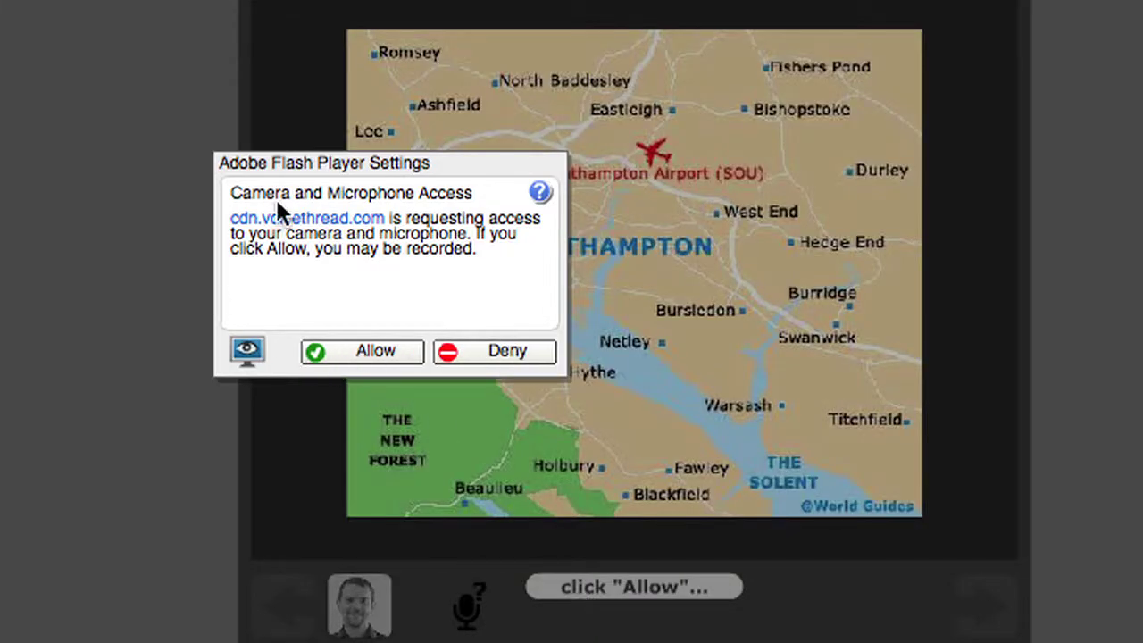
Step: Allow microphone access, record a spoken comment on the map slide, and save it
click(356, 356)
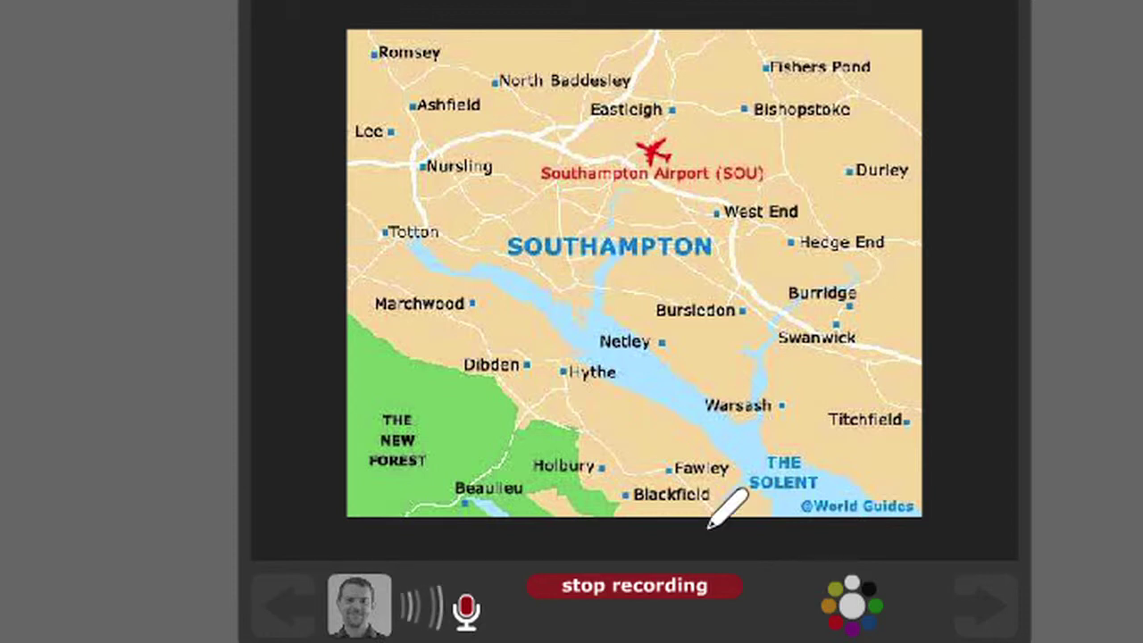
click(630, 608)
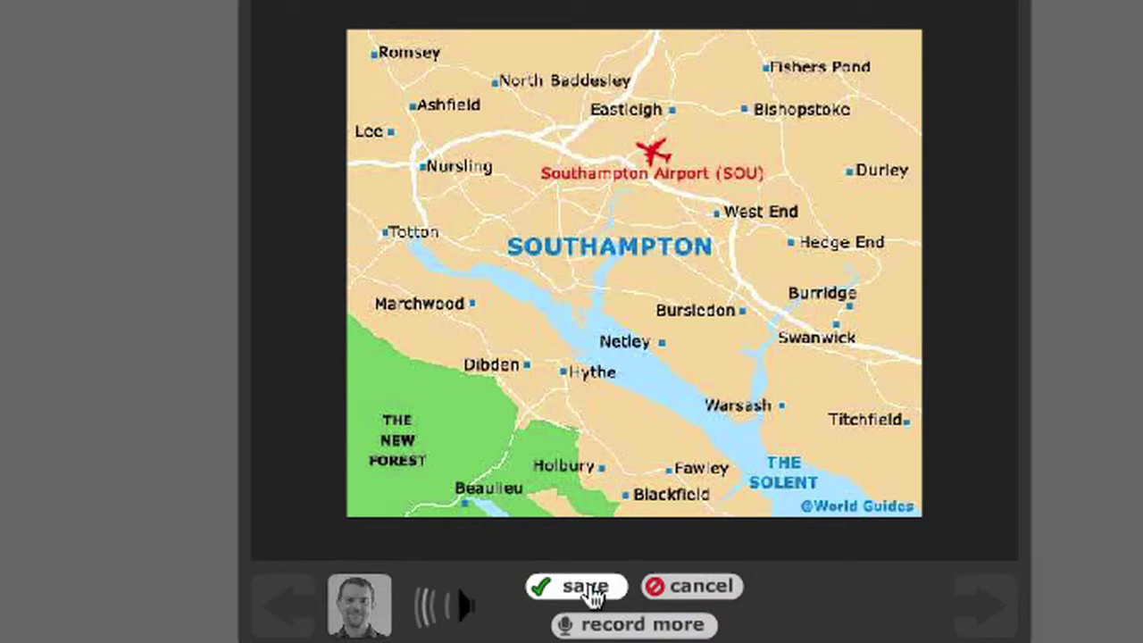
click(590, 589)
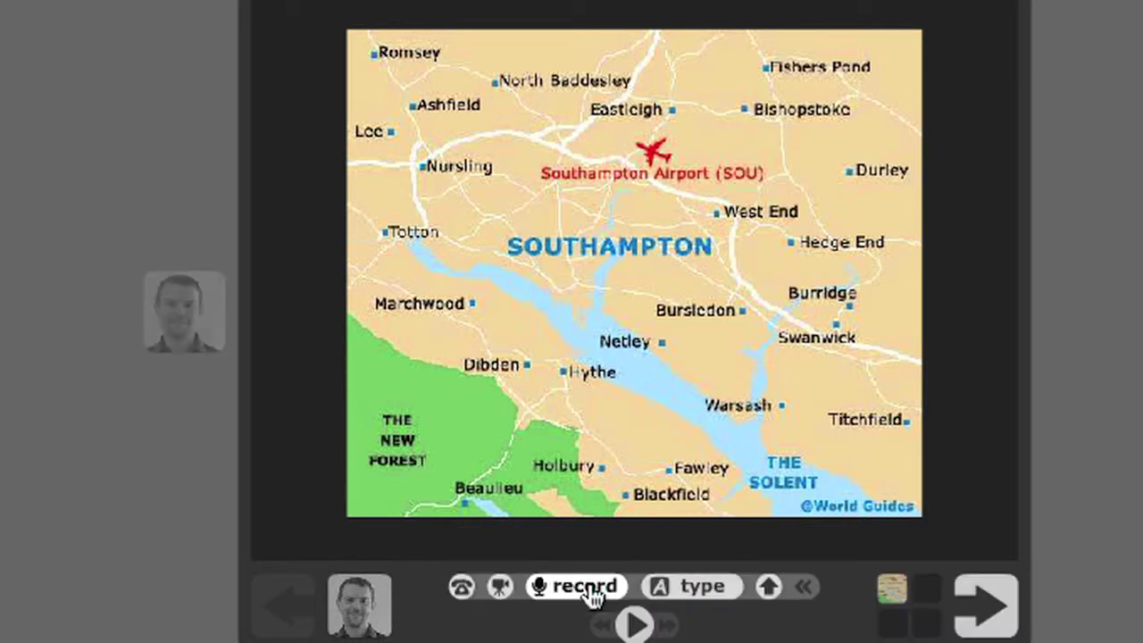
Step: Play back the saved voice comment on the map slide, then pause it
click(634, 626)
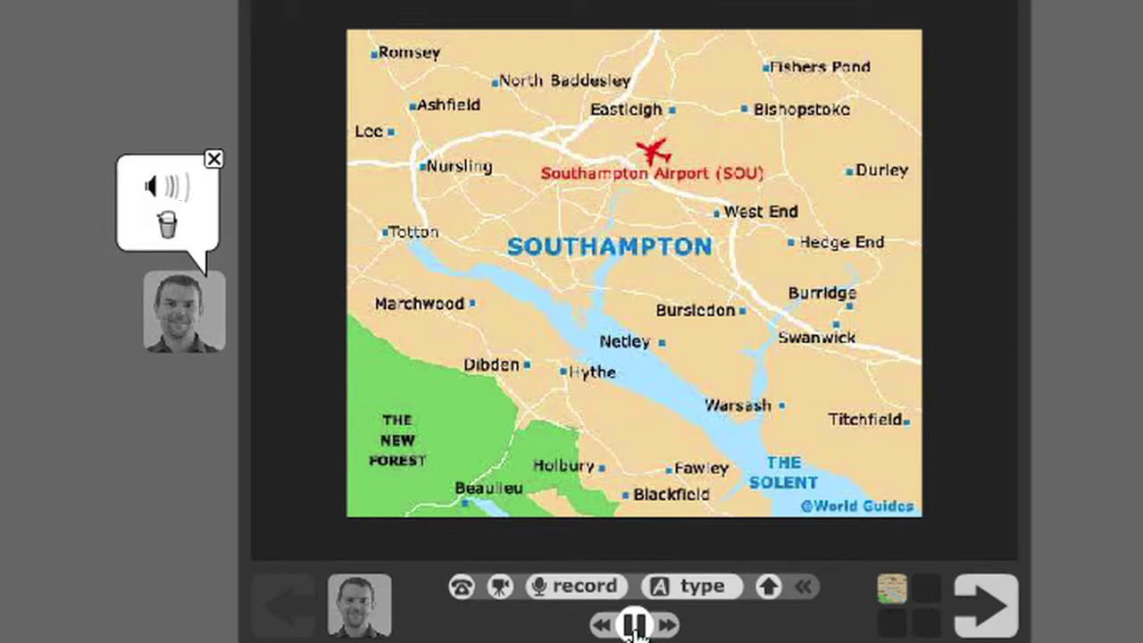
click(637, 624)
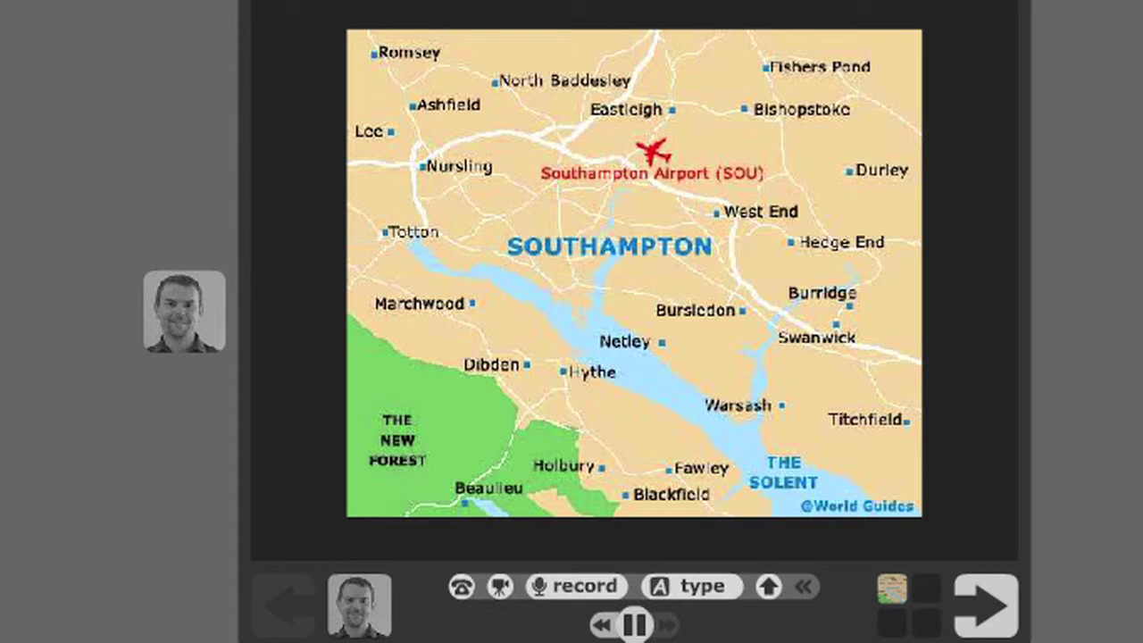
Step: Post the comment 'Southampton is near the sea' with a loop doodled around the estuary
click(682, 592)
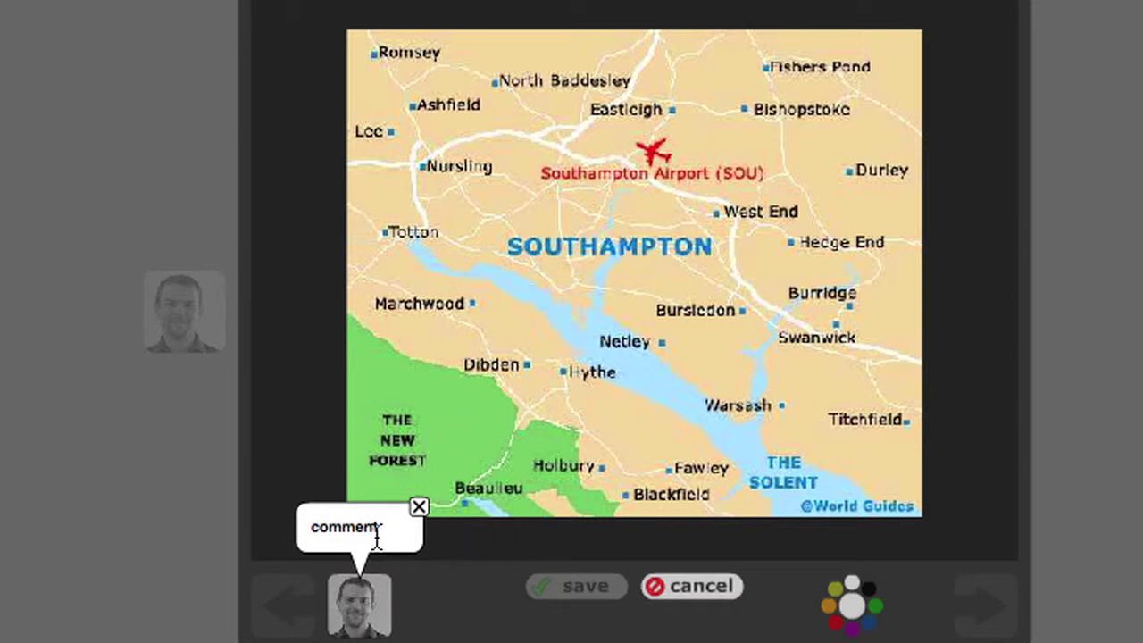
drag(389, 527, 277, 529)
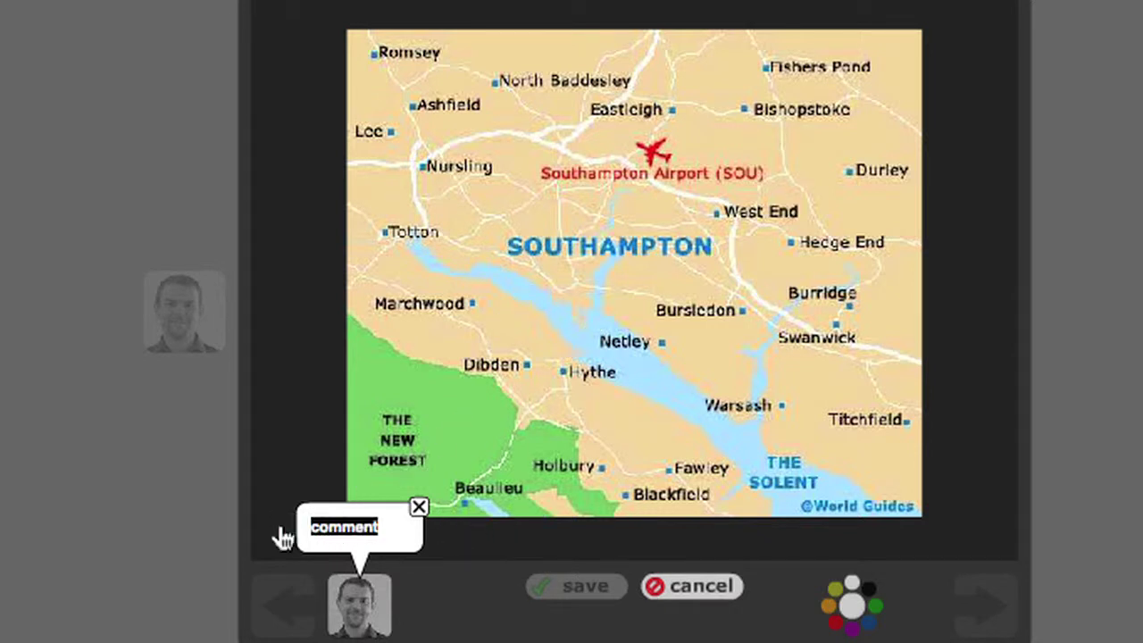
text(Southampton is near the sea)
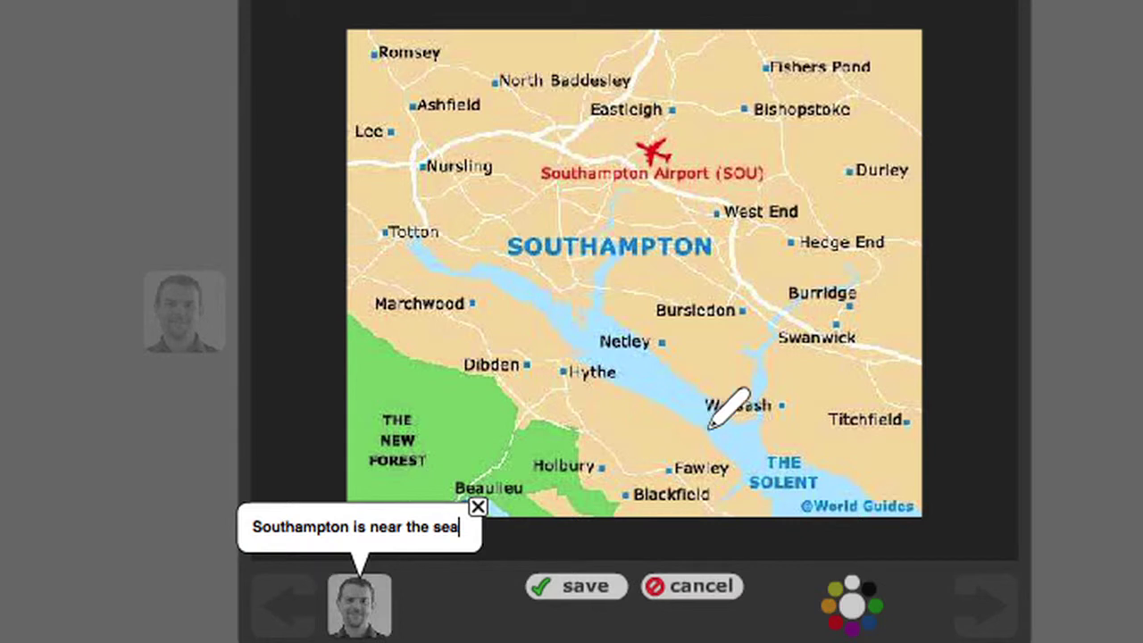
mouse_move(729, 432)
mouse_down()
mouse_move(522, 317)
mouse_move(651, 249)
mouse_move(763, 459)
mouse_move(711, 427)
mouse_up()
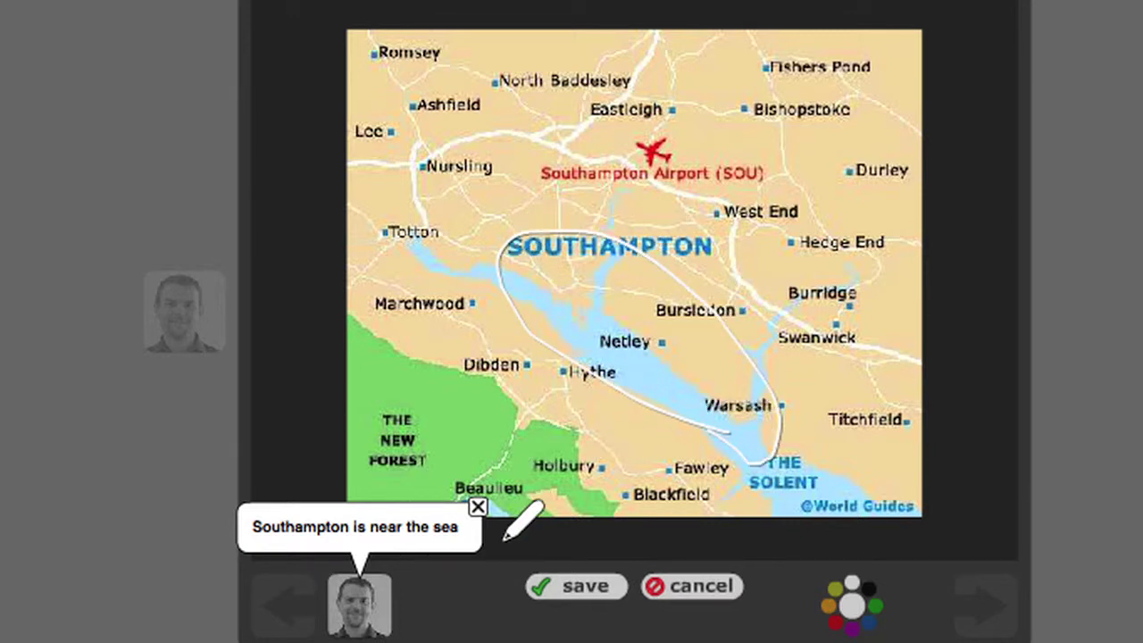
click(565, 595)
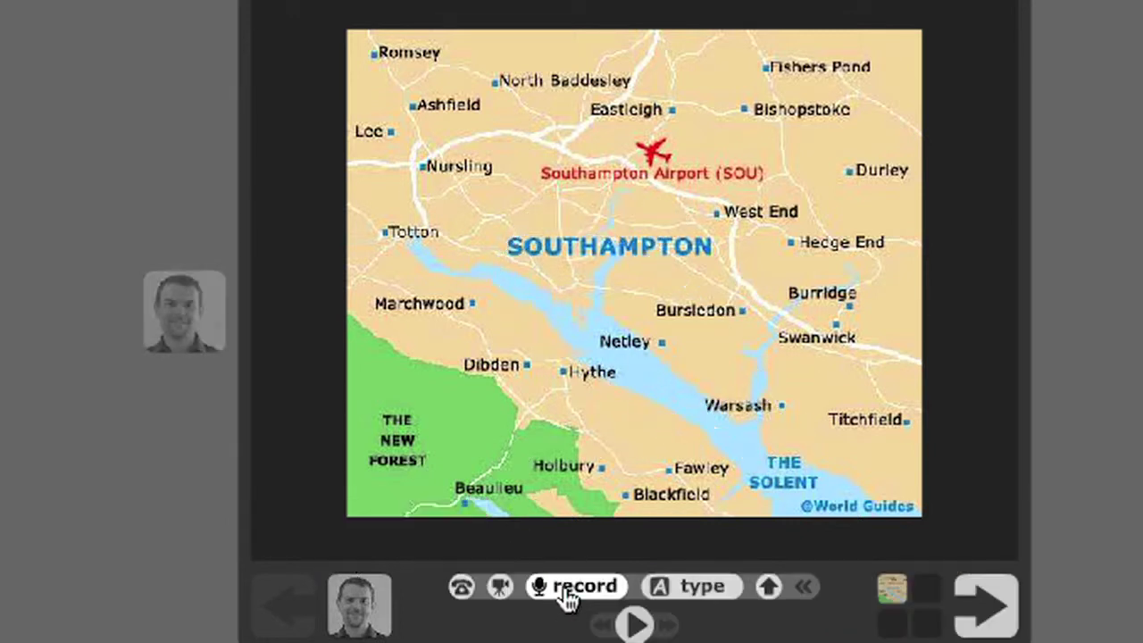
Step: Play through the map slide's three comments
click(633, 623)
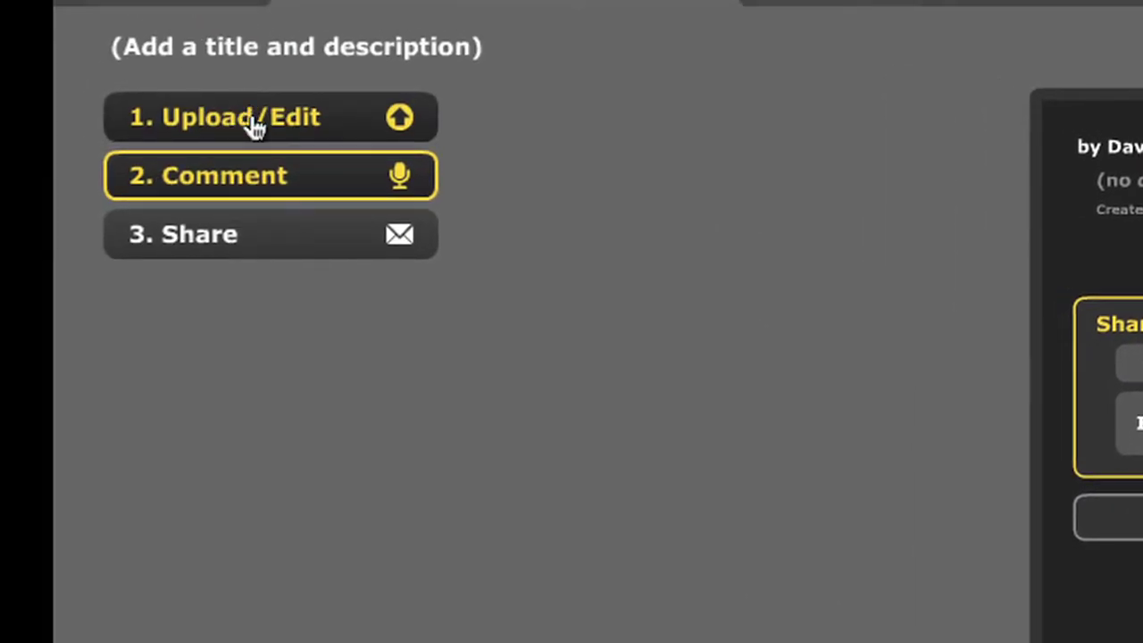
Step: Start adding a second slide from a web address, leaving the URL field empty for now
click(255, 128)
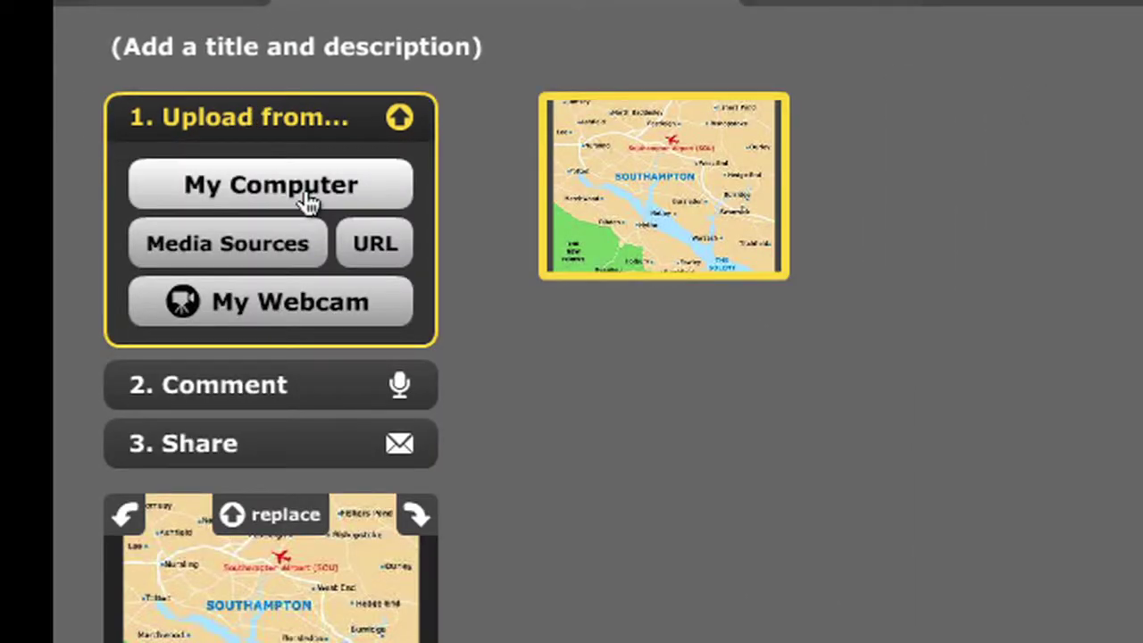
click(376, 249)
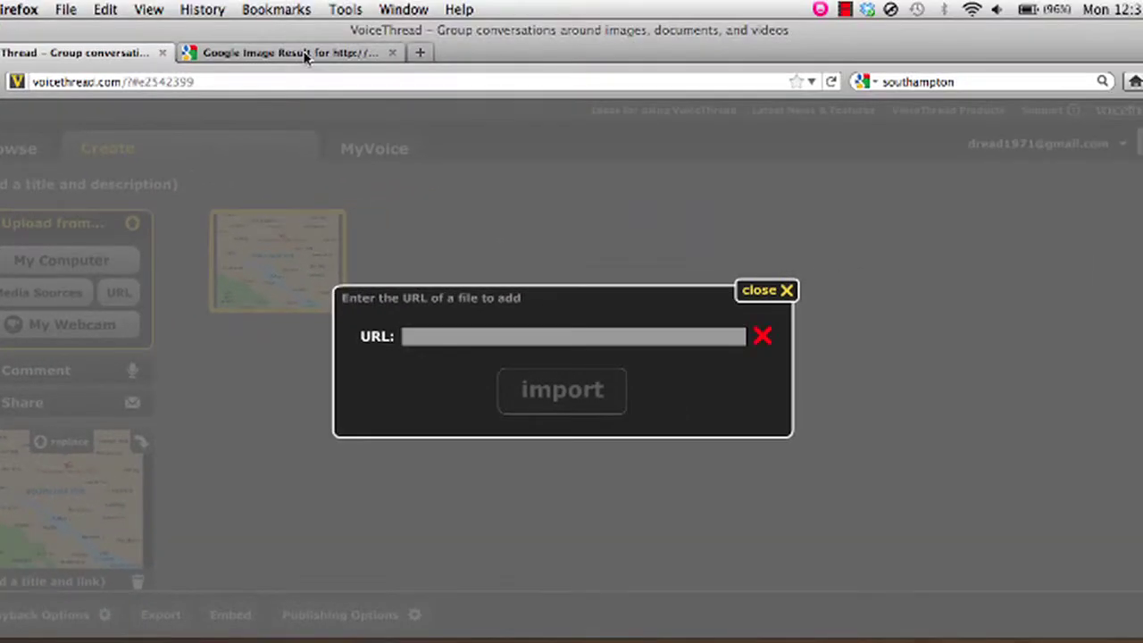
click(306, 51)
Step: Copy the image location of the visit-southampton.co.uk cruise-ship picture (215 × 198 JPG) from Google Images
click(631, 200)
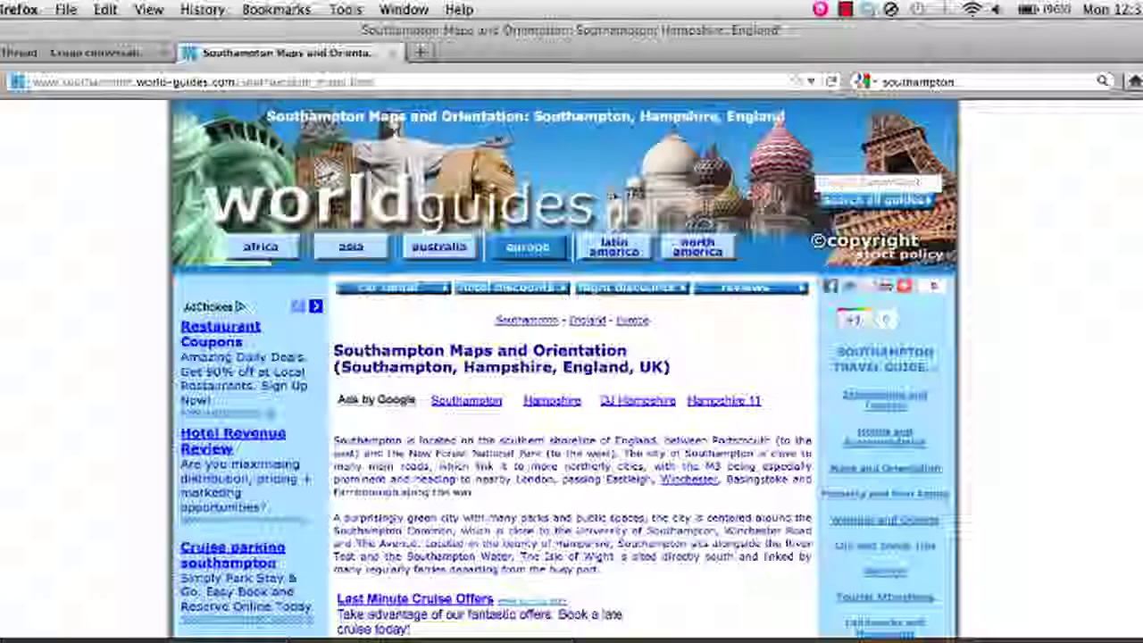
key(BackSpace)
mouse_move(438, 300)
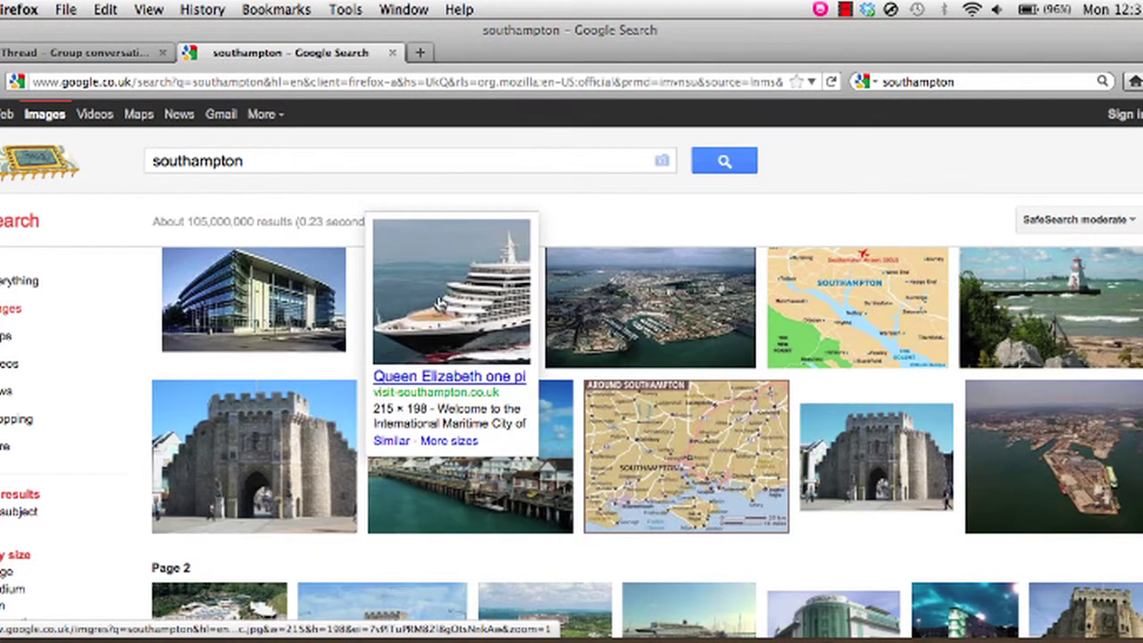
click(439, 303)
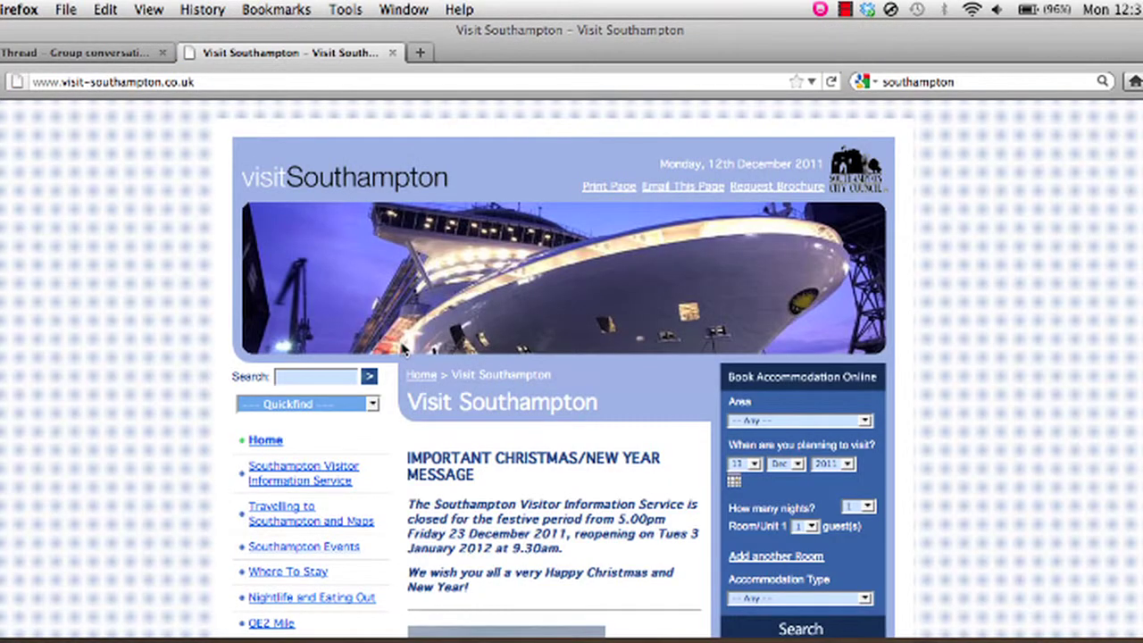
key(BackSpace)
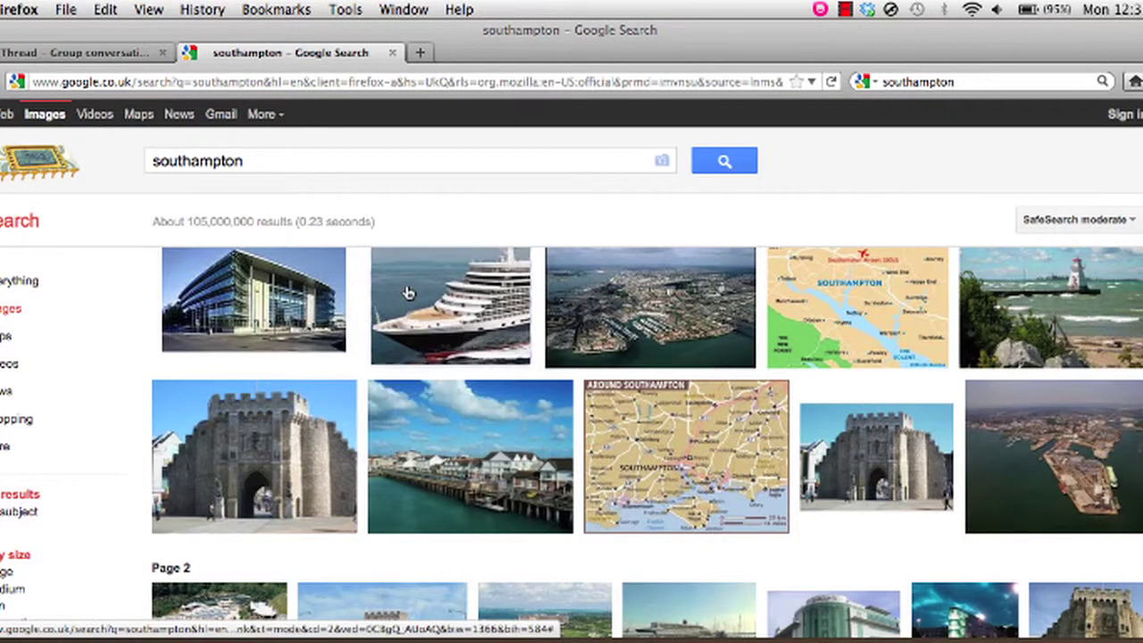
click(406, 290)
right_click(430, 350)
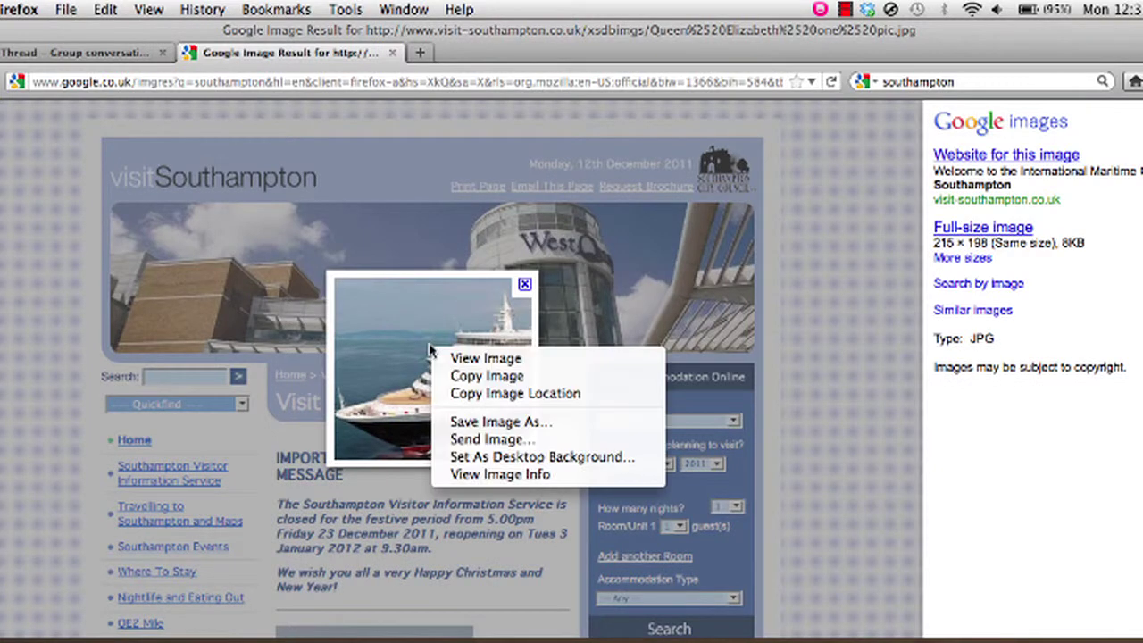
click(491, 393)
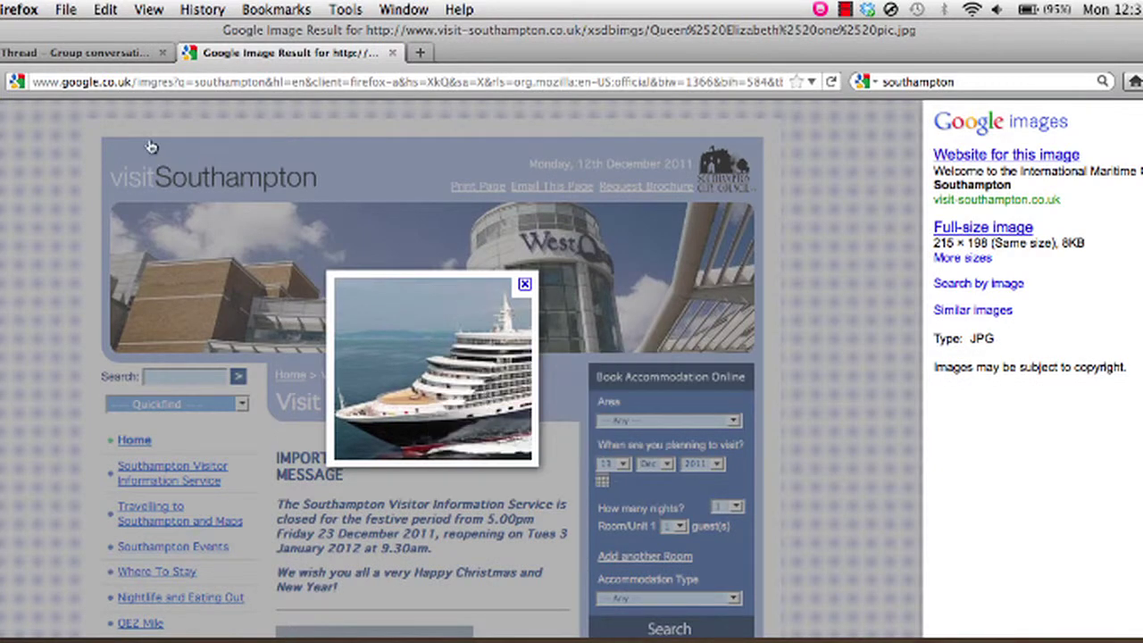
click(87, 54)
Step: Paste the cruise-ship image address into the URL field and import it as slide two
click(454, 336)
key(super+v)
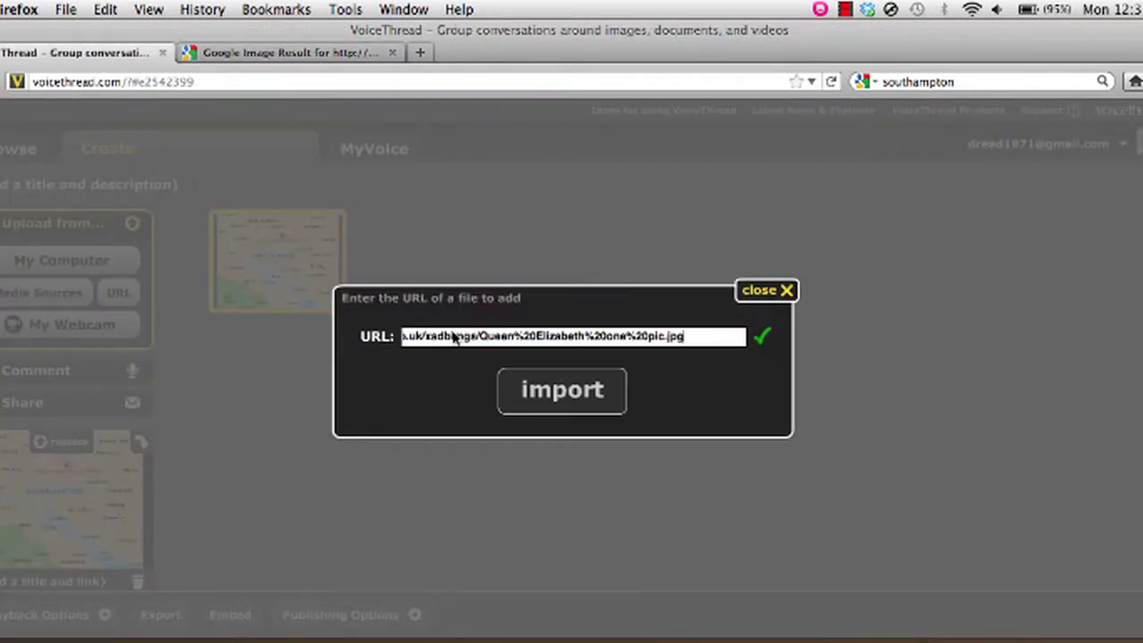
click(549, 393)
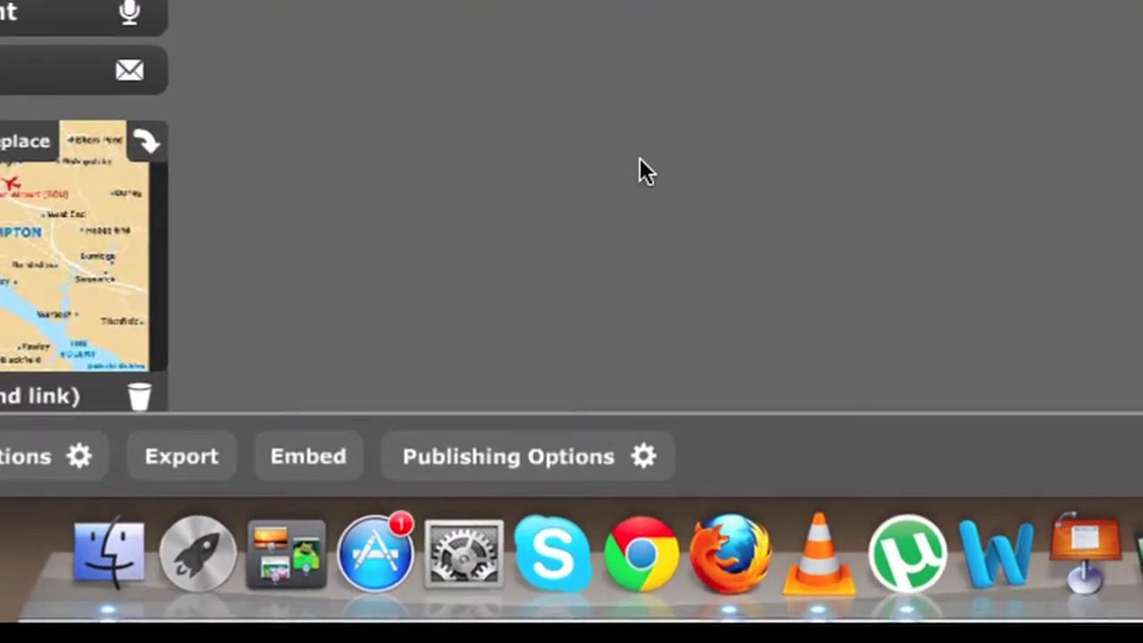
Step: Tick Allow anyone to View and Allow anyone to Comment in Publishing Options, then save
click(554, 474)
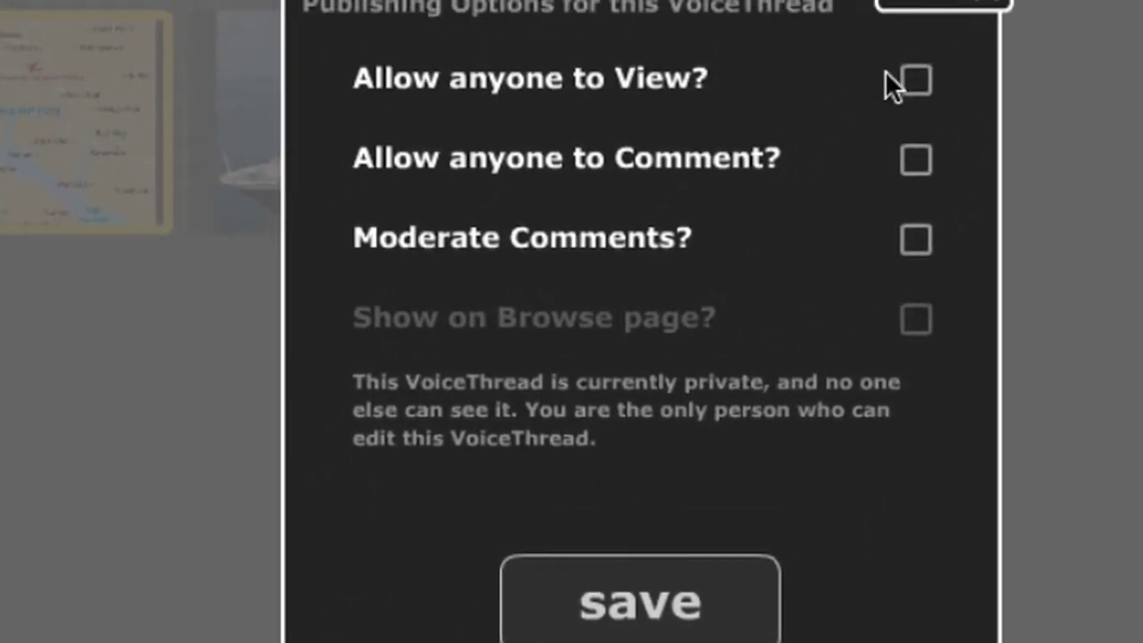
click(914, 93)
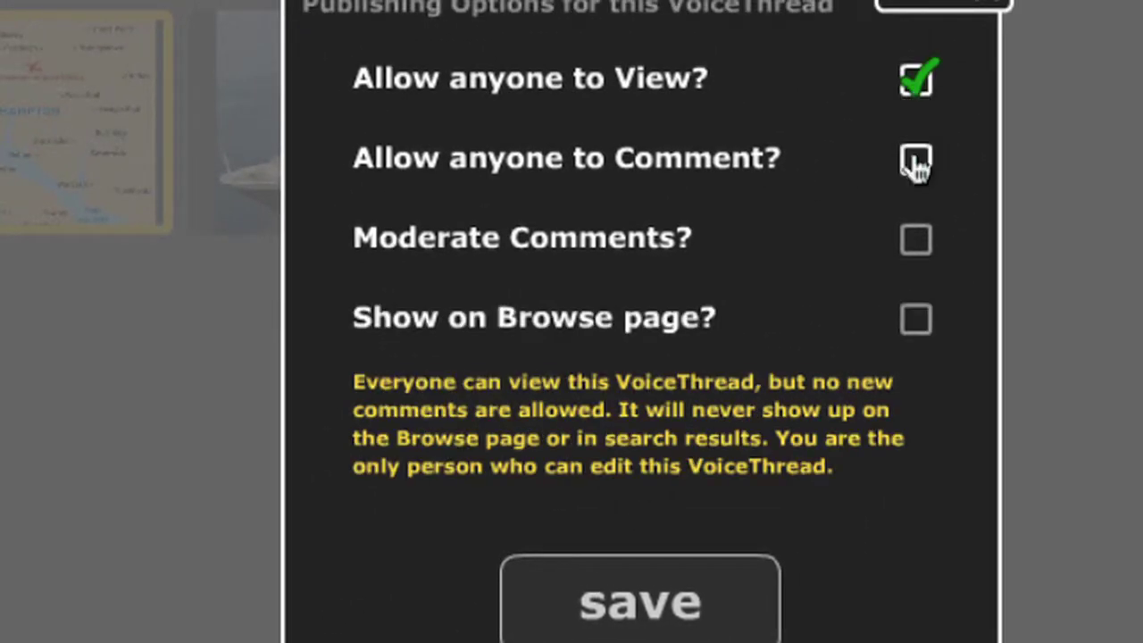
click(916, 166)
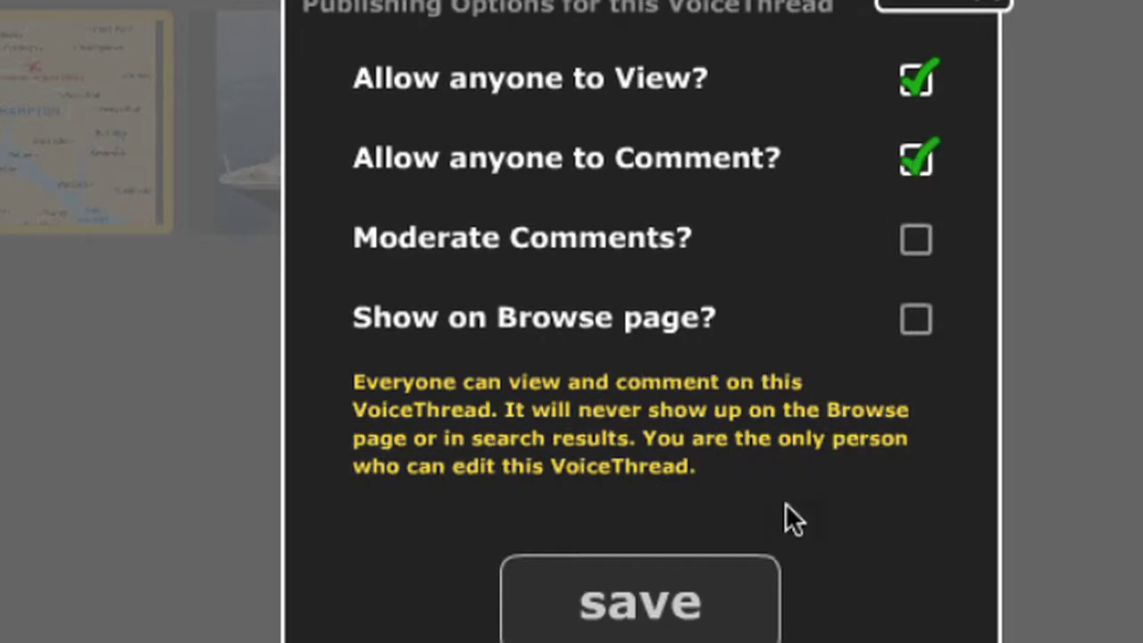
click(657, 605)
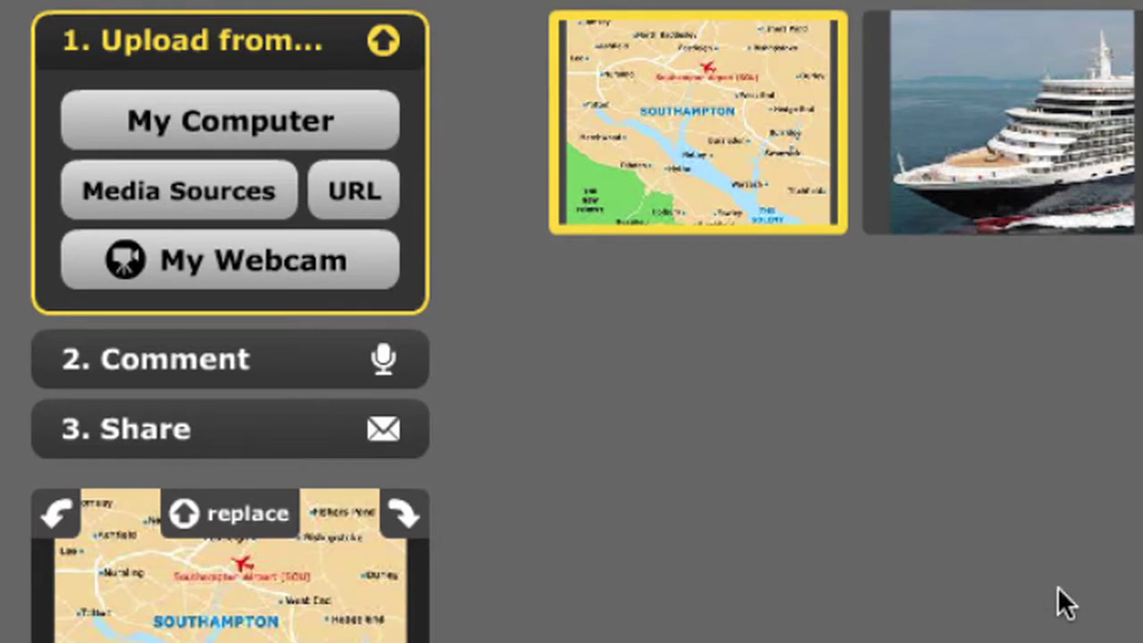
Step: Generate a voicethread.com share link for the thread and copy it
click(161, 437)
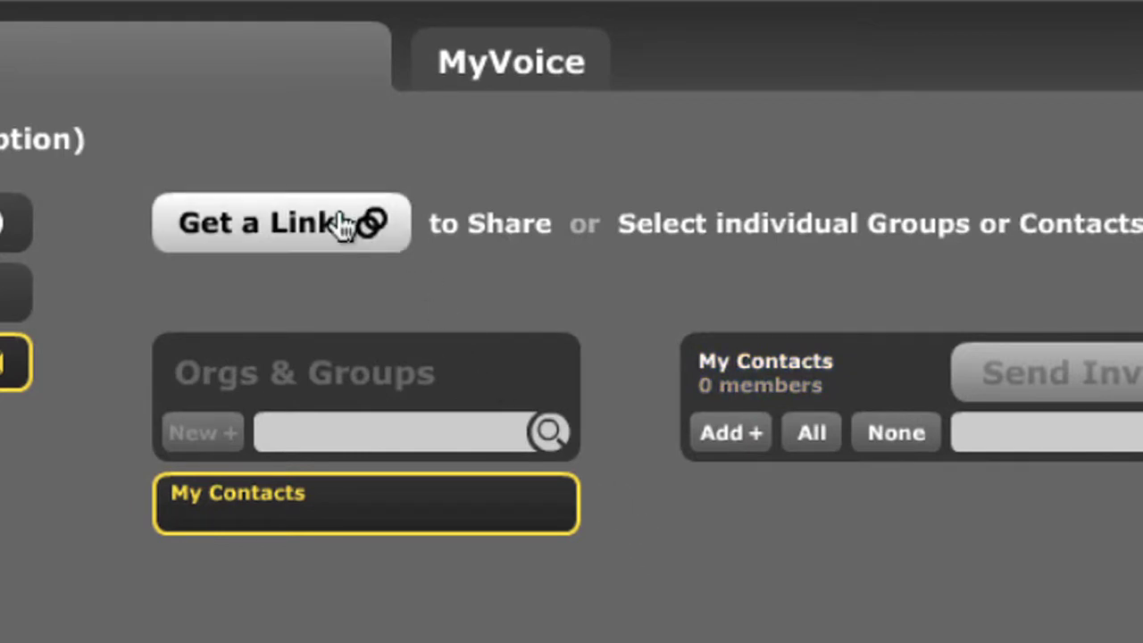
click(266, 240)
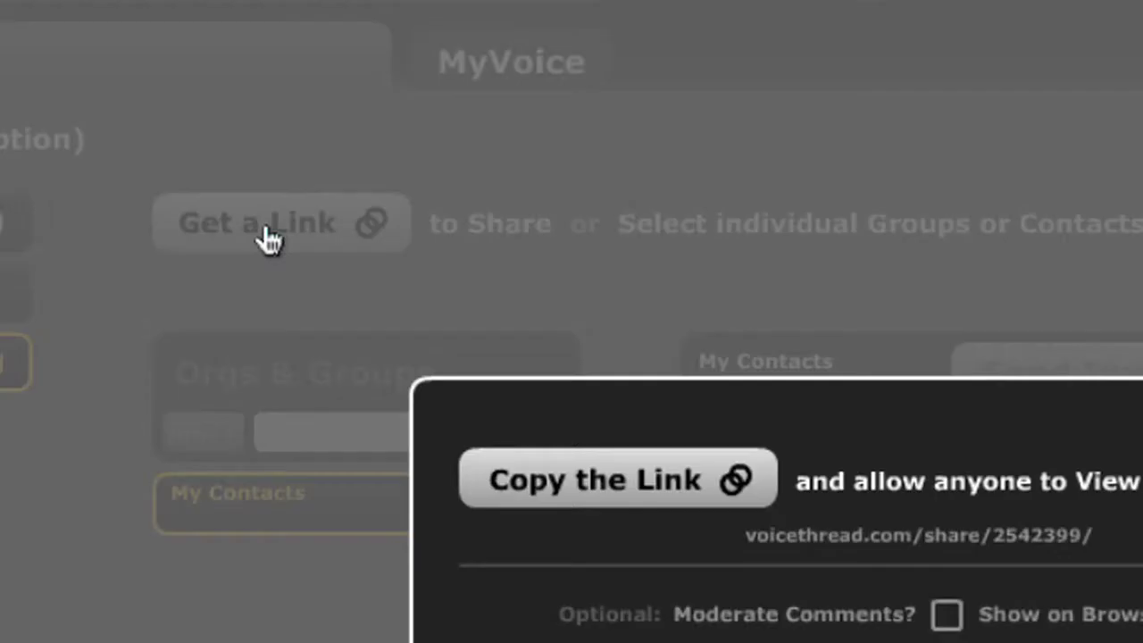
click(585, 487)
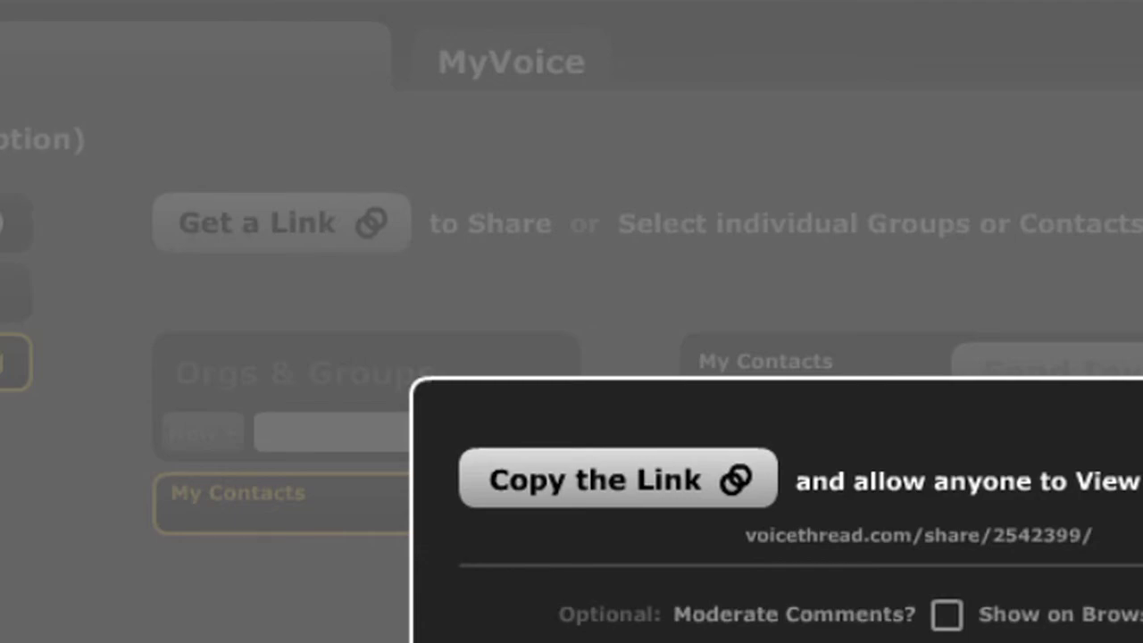